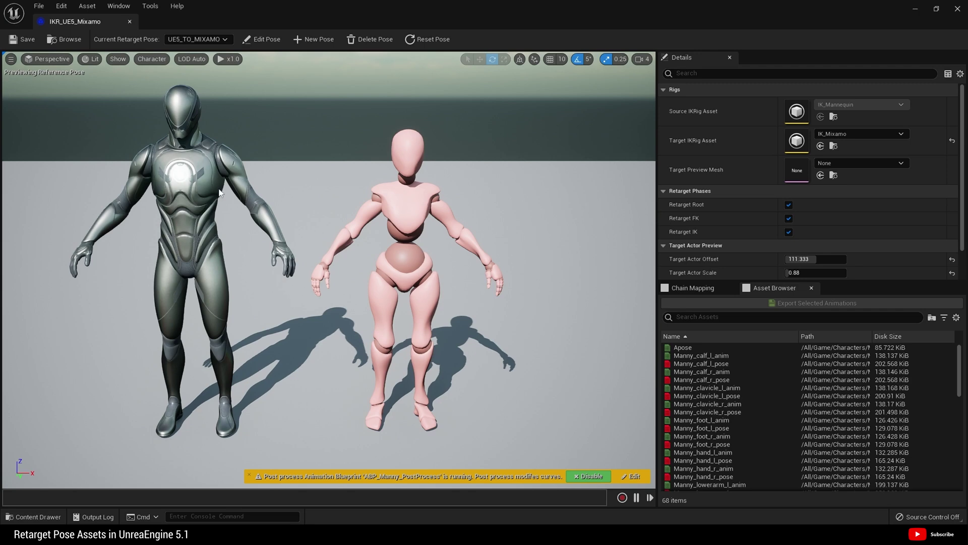
Preview the MF_Walk_Fwd animation on both characters, pause it and scrub the timeline back to frame 0.
scroll(711, 386, down, 5)
scroll(721, 409, down, 4)
click(726, 420)
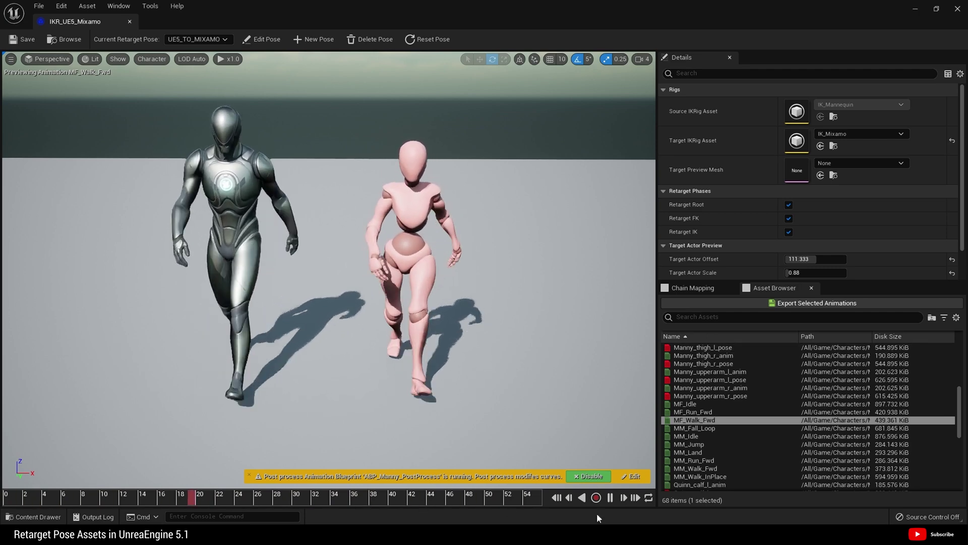
click(610, 497)
click(507, 498)
drag(499, 498, 6, 498)
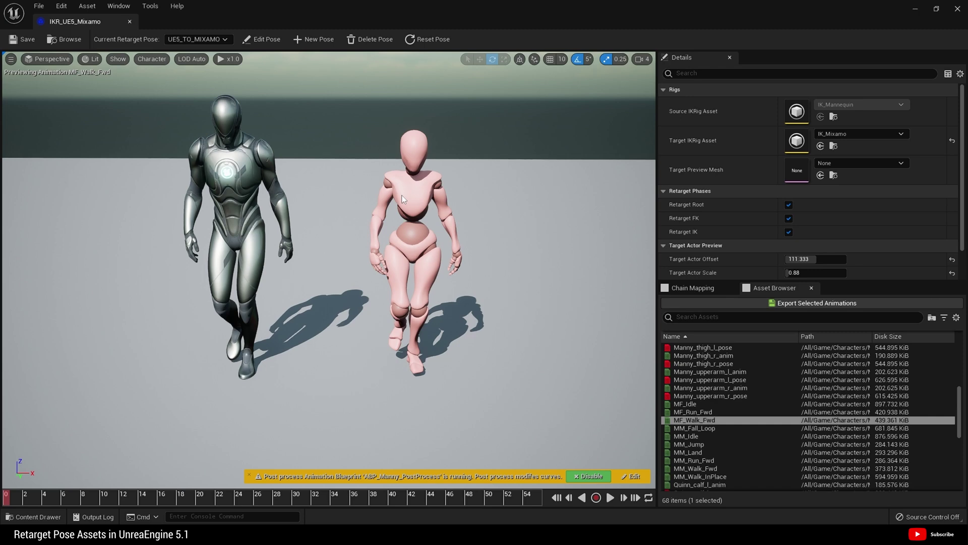
Open the target IK rig IK_Mixamo, its Mixamo preview mesh, and the skeleton that mesh uses.
double_click(801, 142)
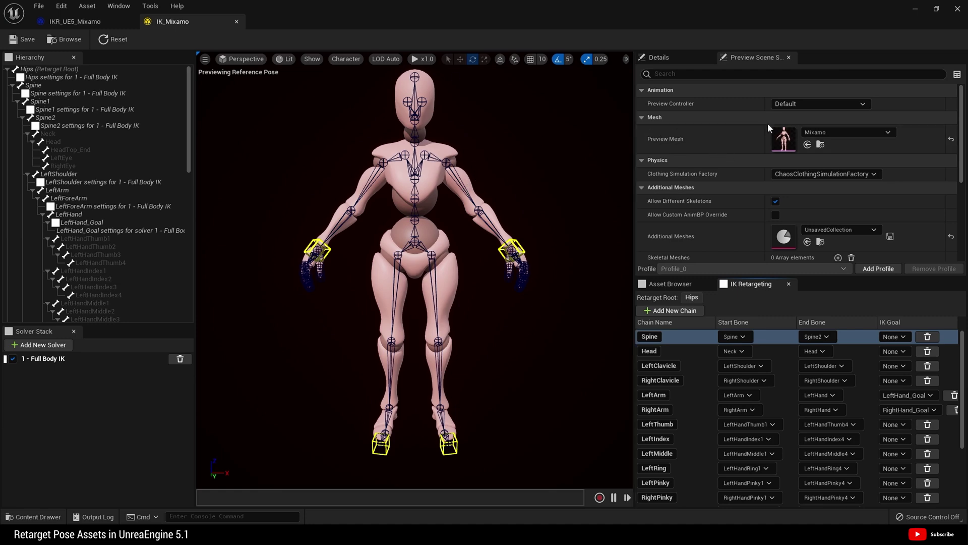
double_click(784, 139)
drag(586, 184, 604, 194)
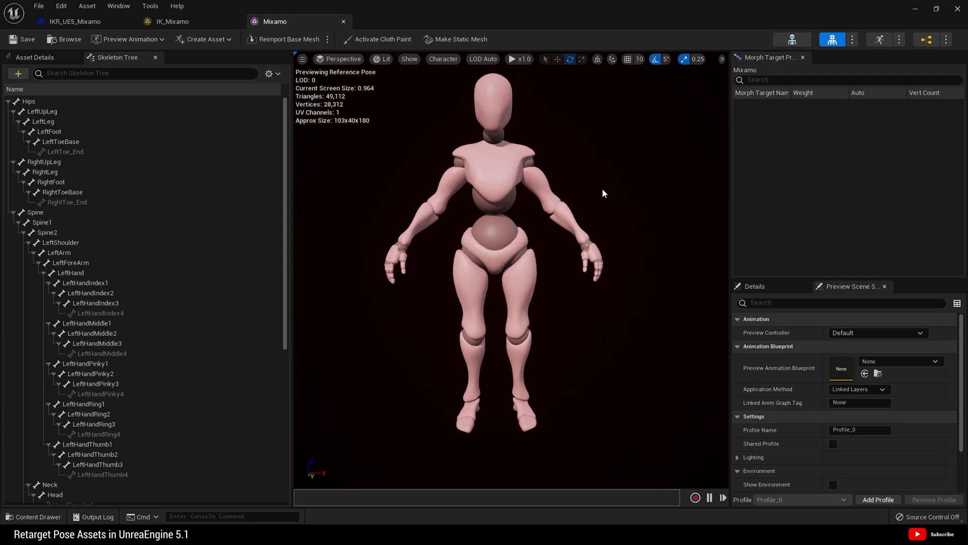
click(793, 38)
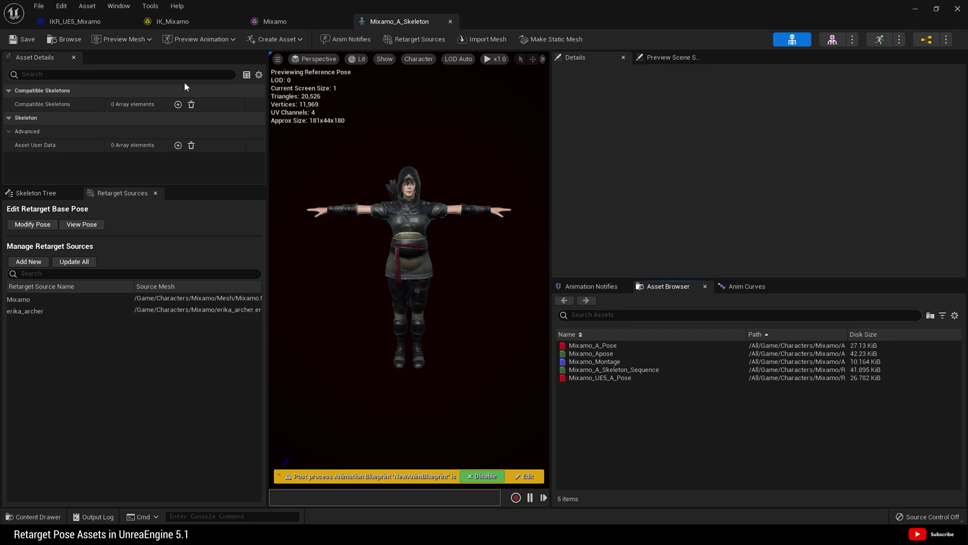
Preview the Mixamo_A_Skeleton skeleton with the Mixamo mesh and again with the erika_archer mesh.
click(143, 44)
click(135, 105)
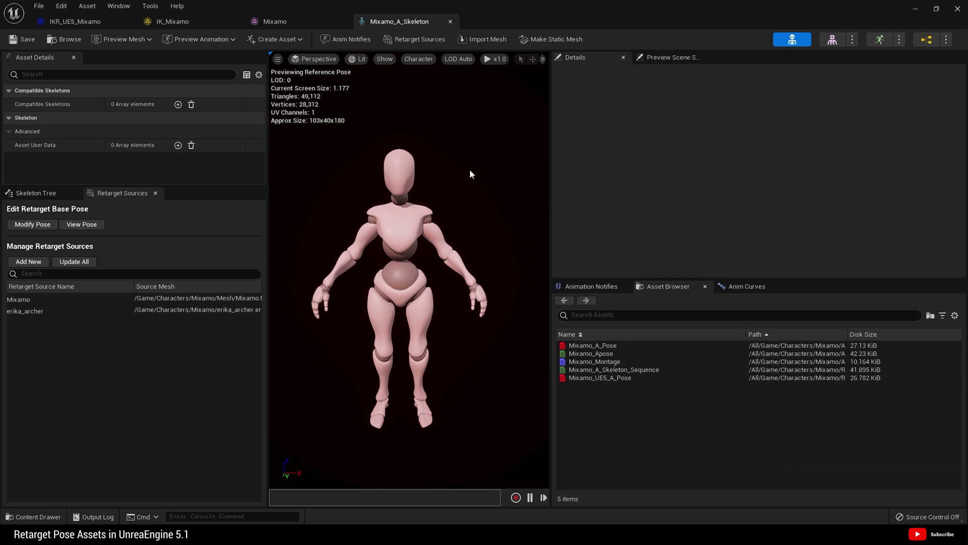
click(148, 39)
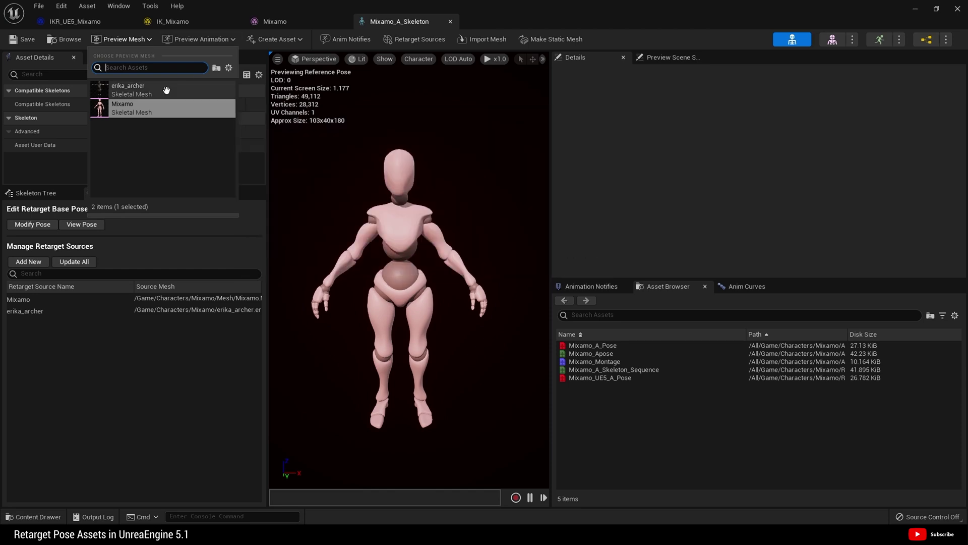
click(167, 90)
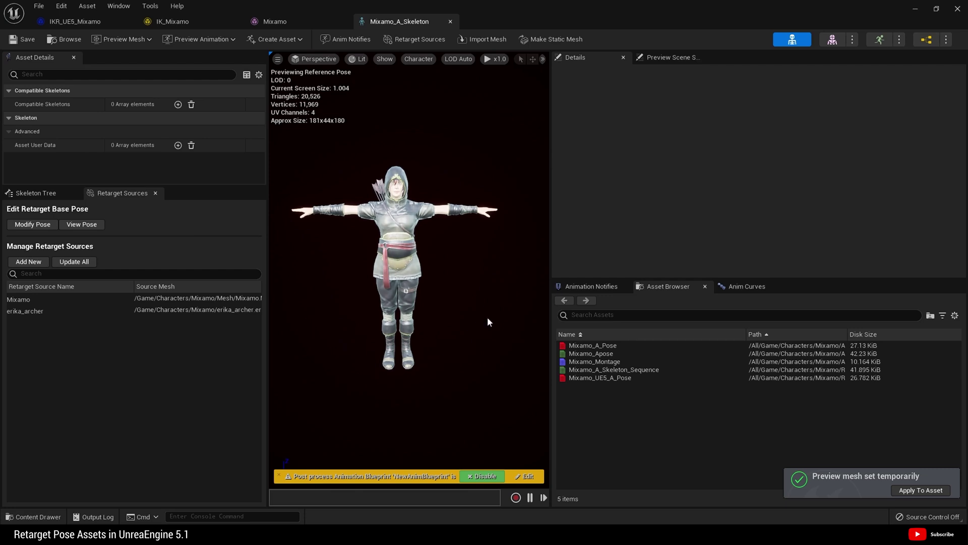
Modify the skeleton's retarget base pose by importing the pose from the Mixamo_A_Pose asset.
click(50, 224)
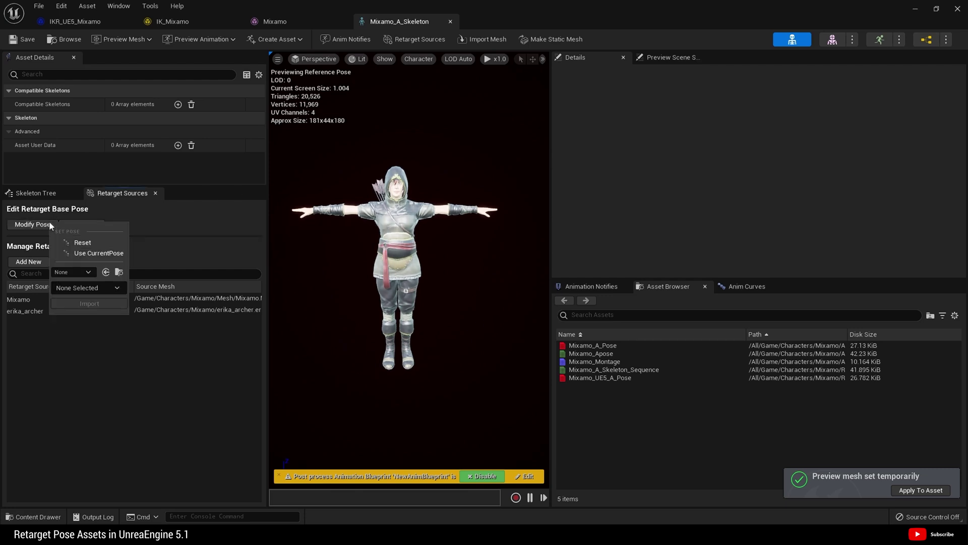
click(86, 273)
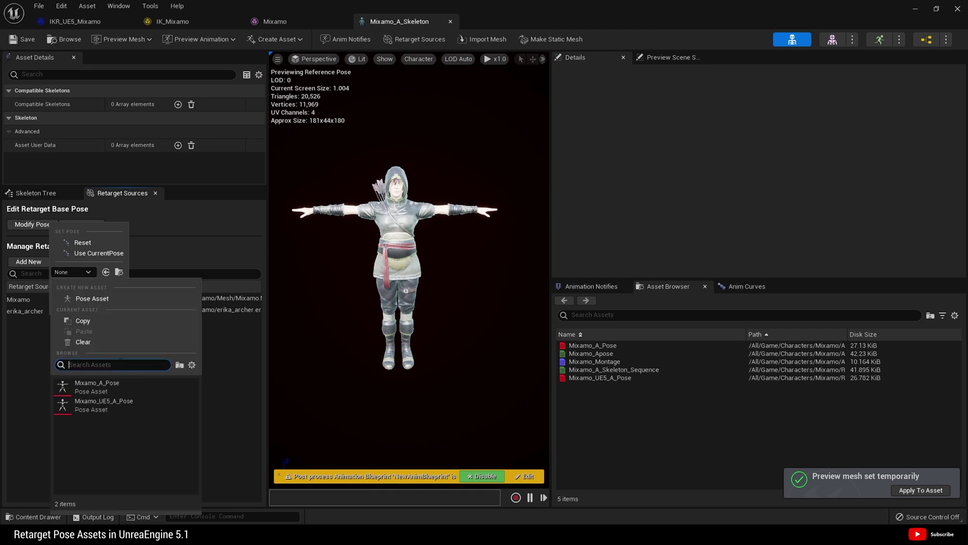
click(120, 388)
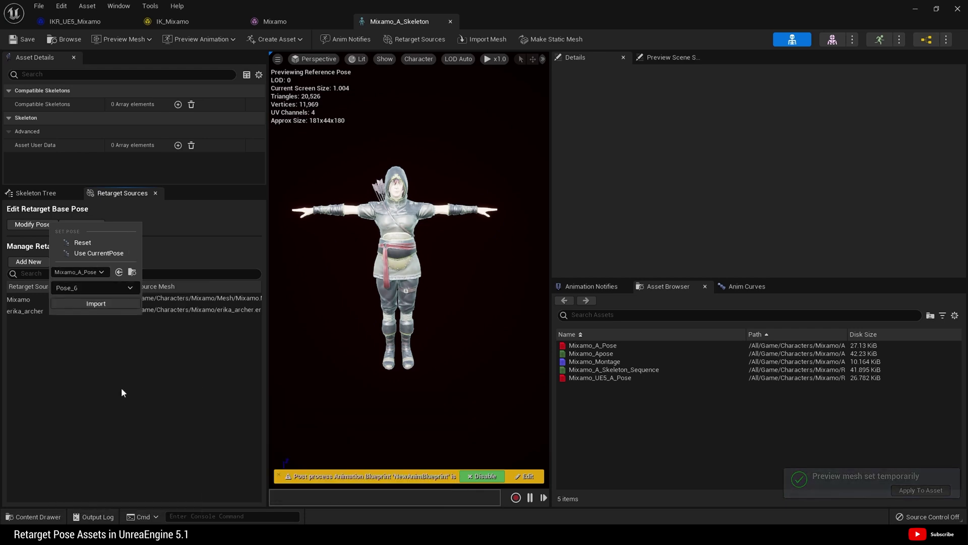
click(104, 304)
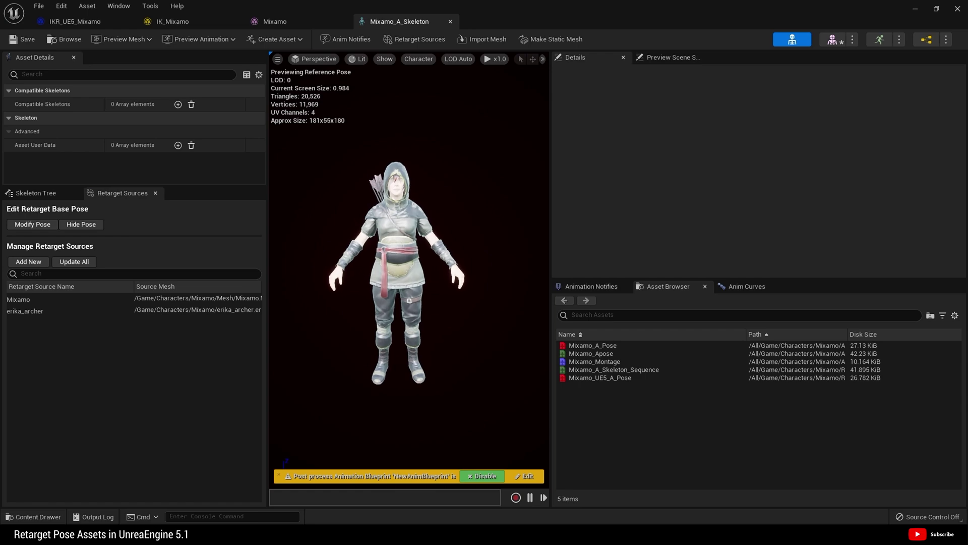
scroll(413, 314, up, 3)
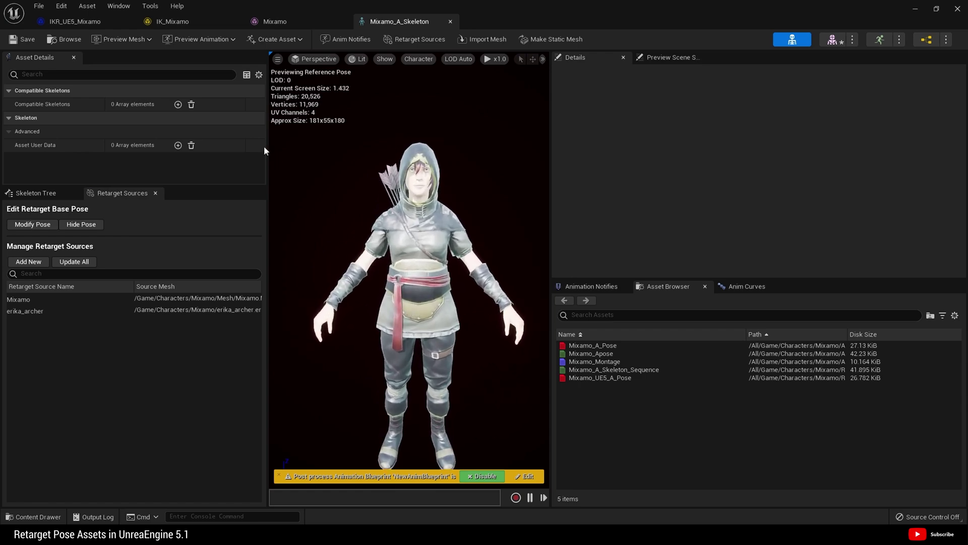
Return to the IKR_UE5_Mixamo retargeter and set its target preview mesh to erika_archer.
click(66, 21)
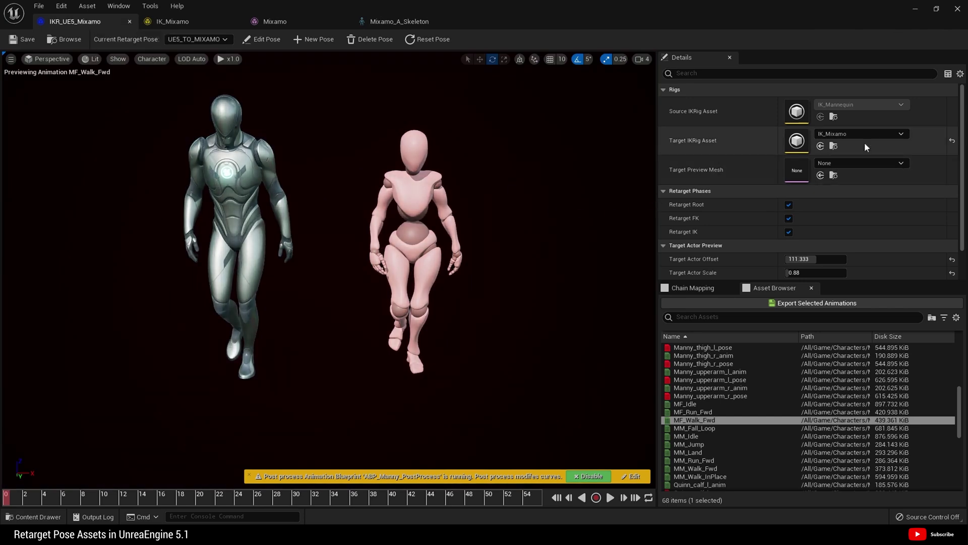
click(867, 163)
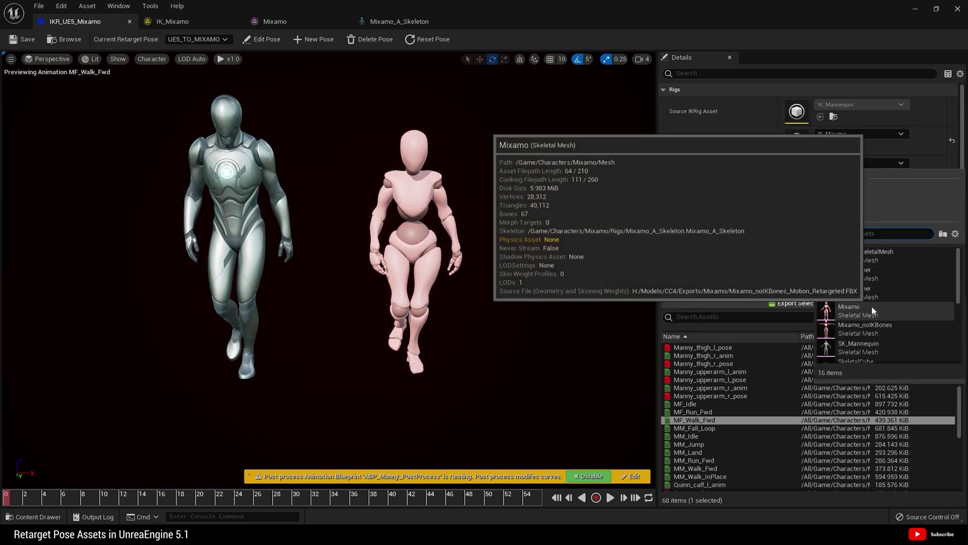
click(868, 290)
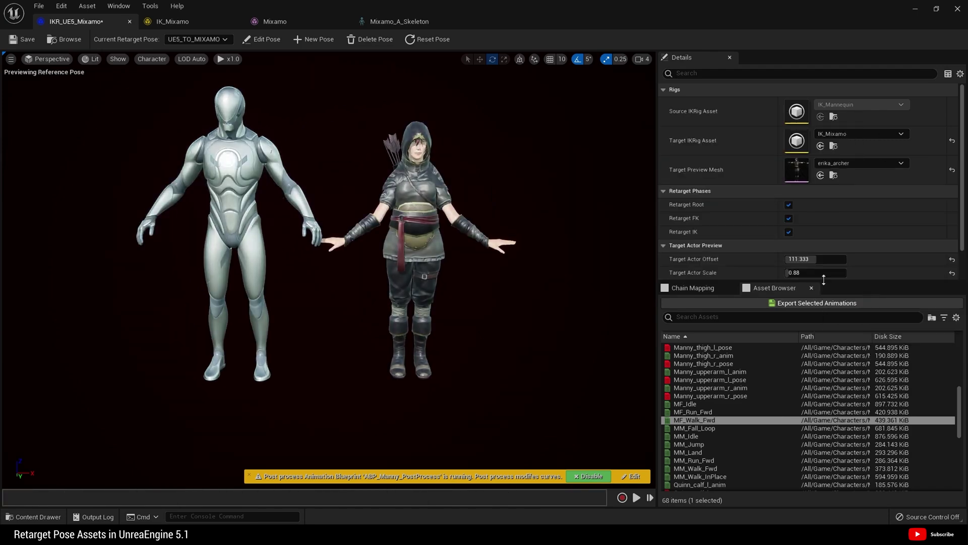
key(f)
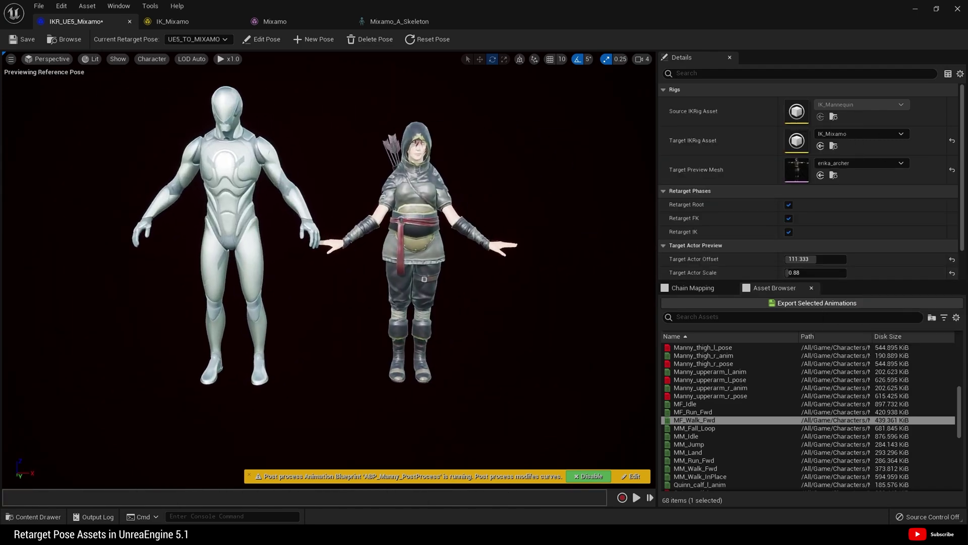
Inspect the archer's retarget pose in Edit Pose mode and preview the MF_Walk_Fwd and MM_Fall_Loop animations.
click(270, 41)
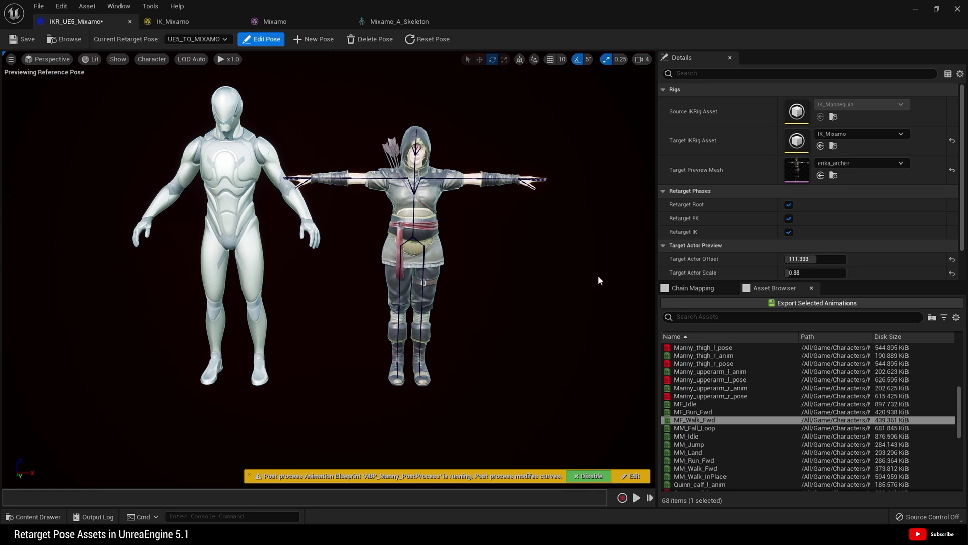
click(710, 419)
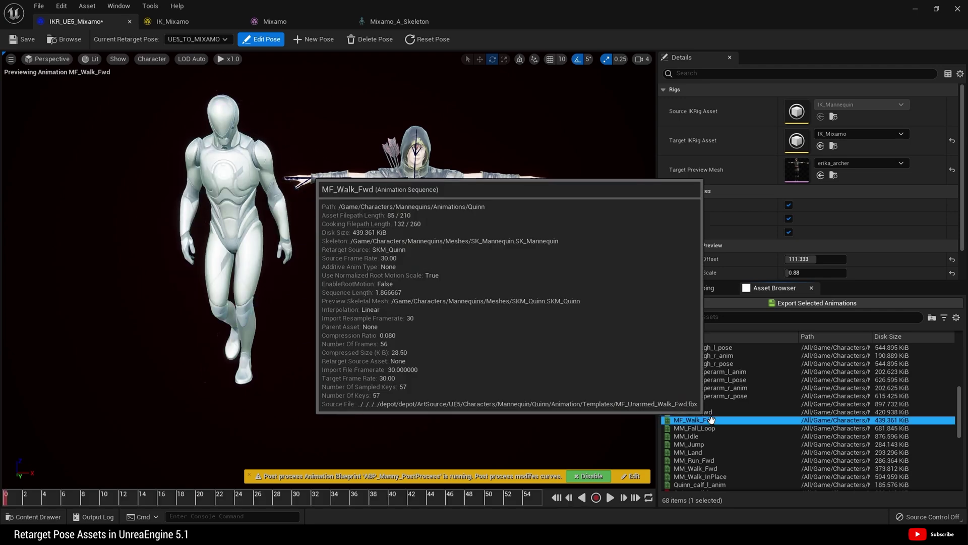
click(262, 39)
click(701, 421)
click(699, 428)
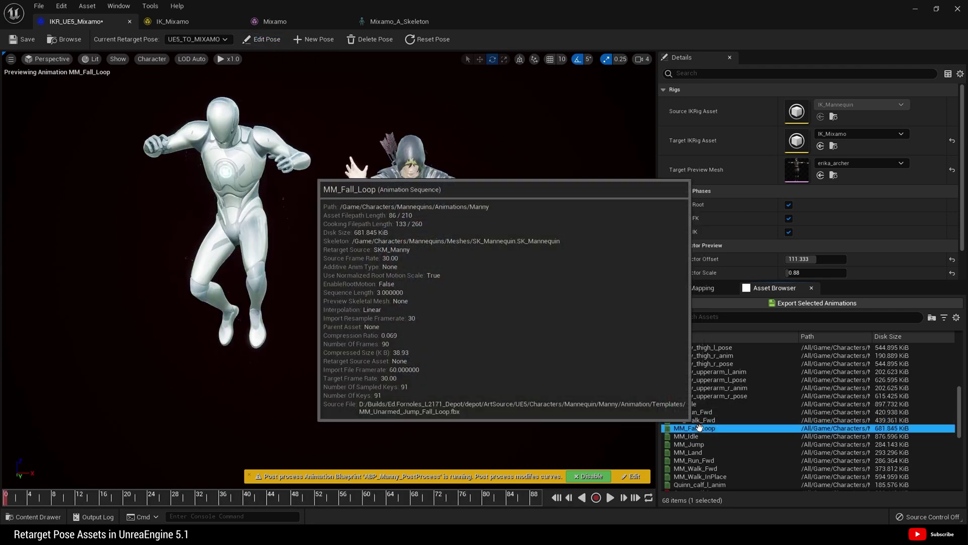
click(262, 39)
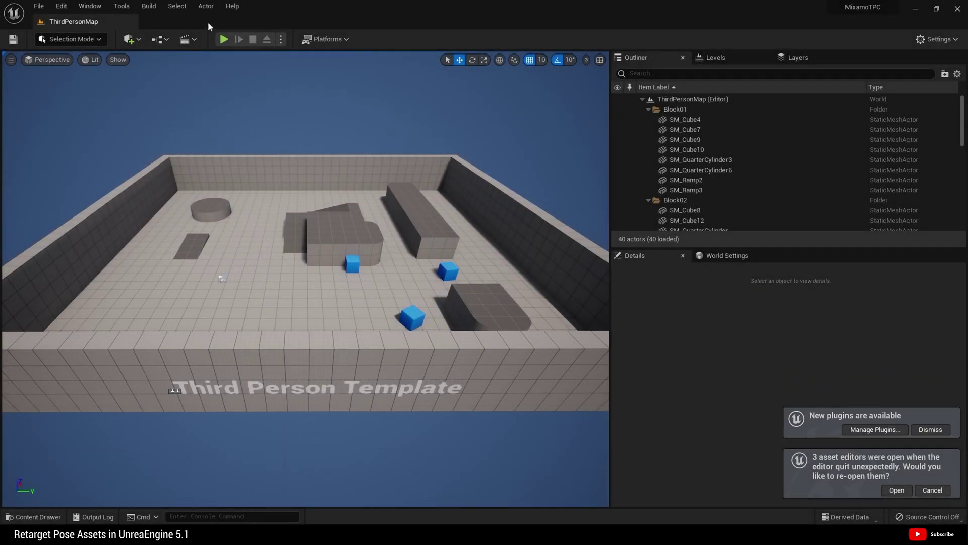
Check the engine version in the About Unreal Editor information and close it.
click(233, 6)
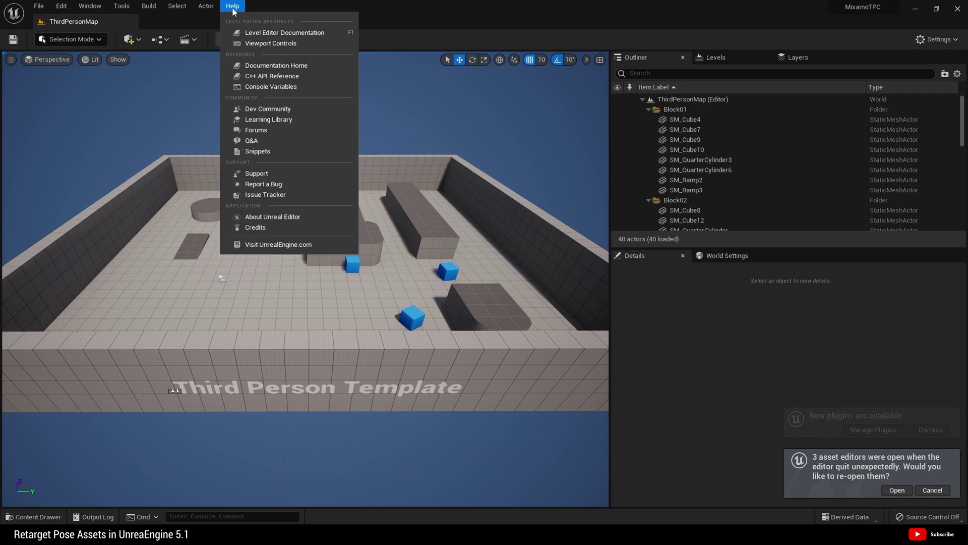
click(299, 216)
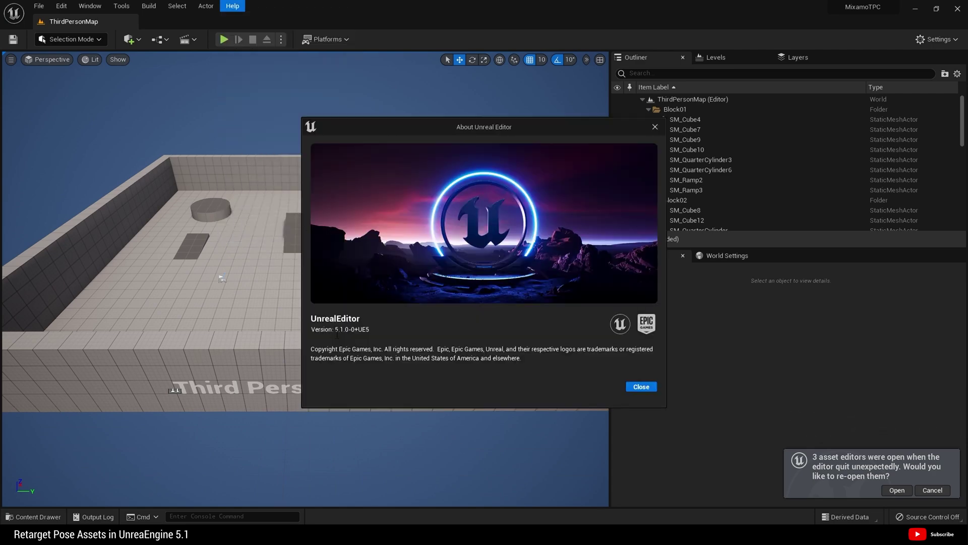
click(655, 128)
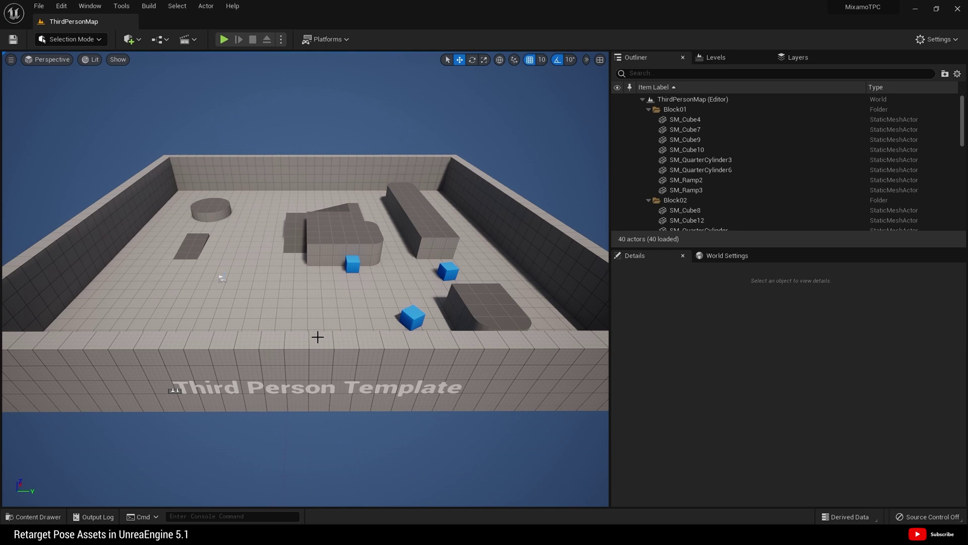
Open the erika_archer mesh from the Characters/Mixamo folder, display its Retarget Base Pose, and close the mesh editor.
click(33, 516)
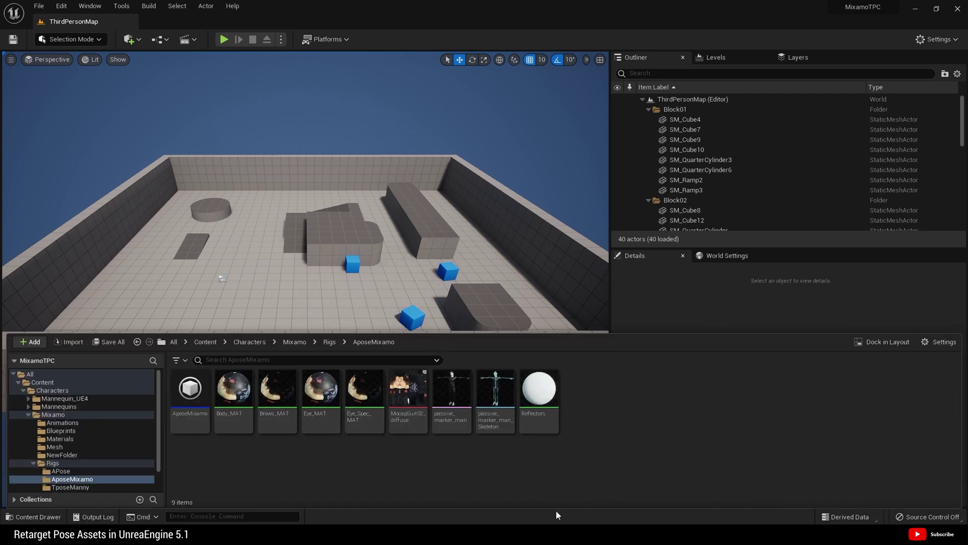
click(294, 342)
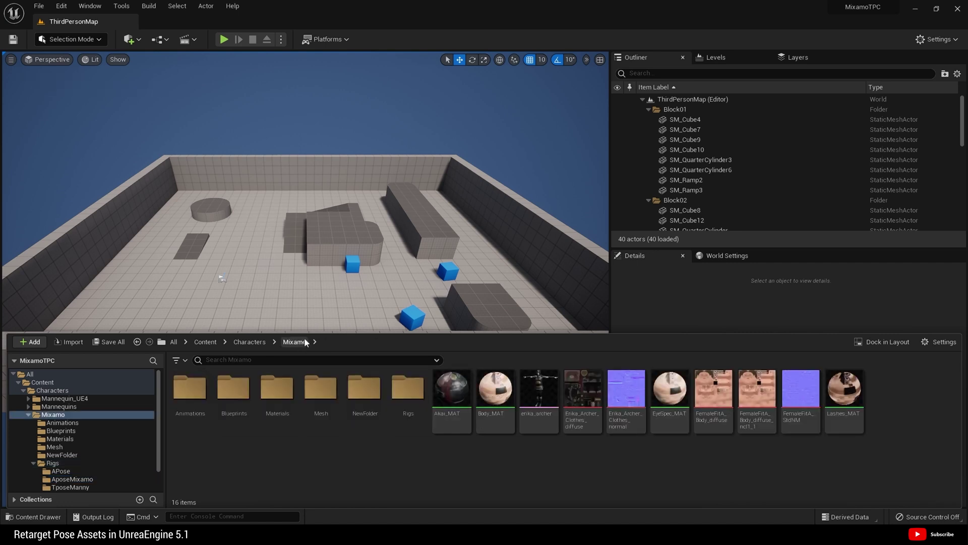
double_click(552, 404)
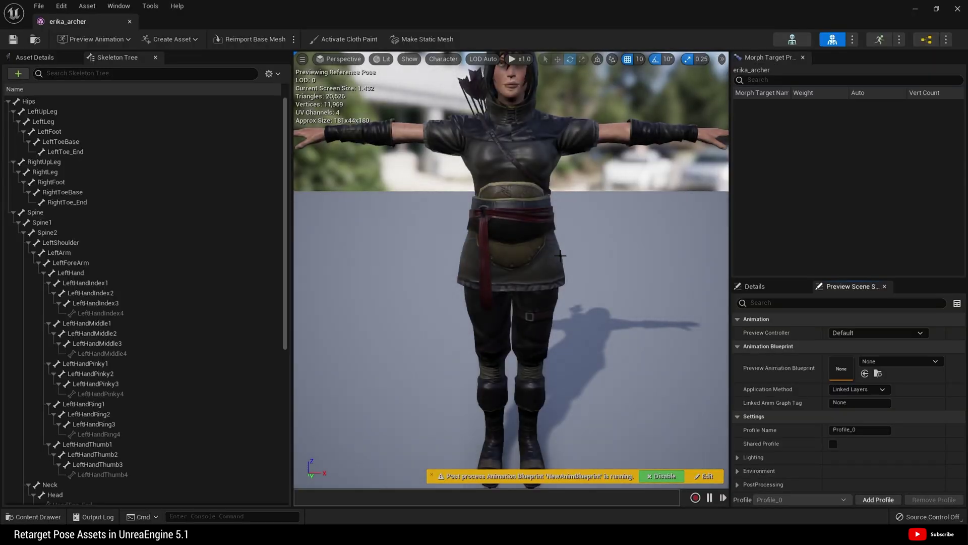
click(444, 59)
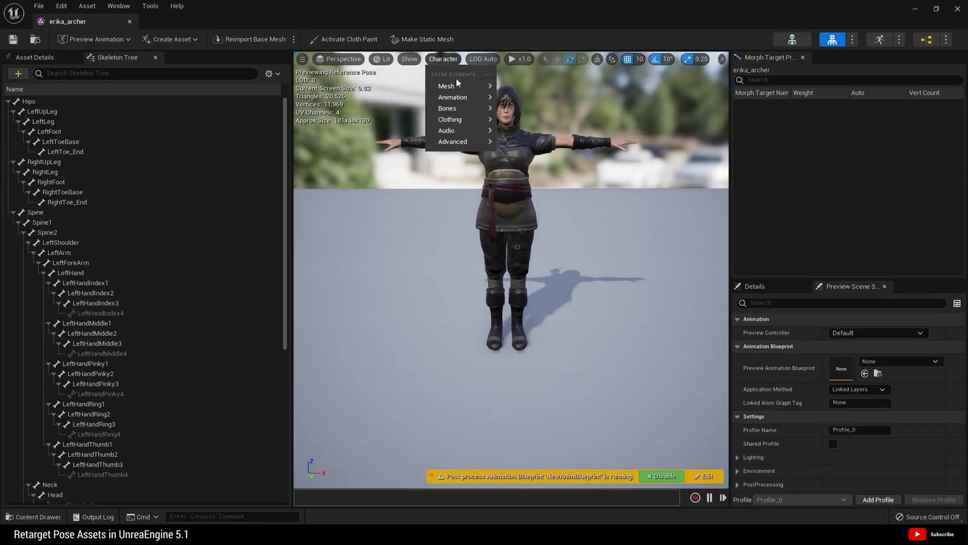
mouse_move(458, 86)
click(516, 103)
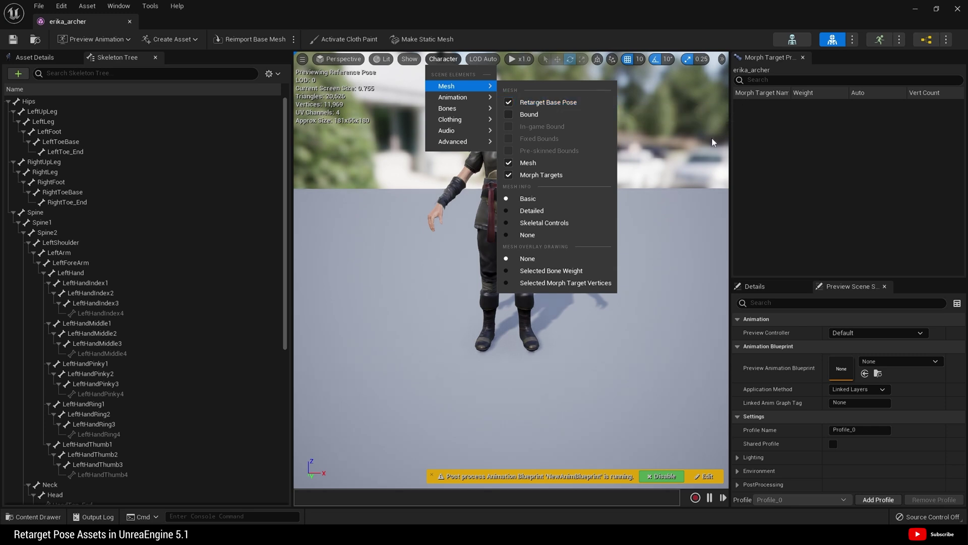
click(678, 147)
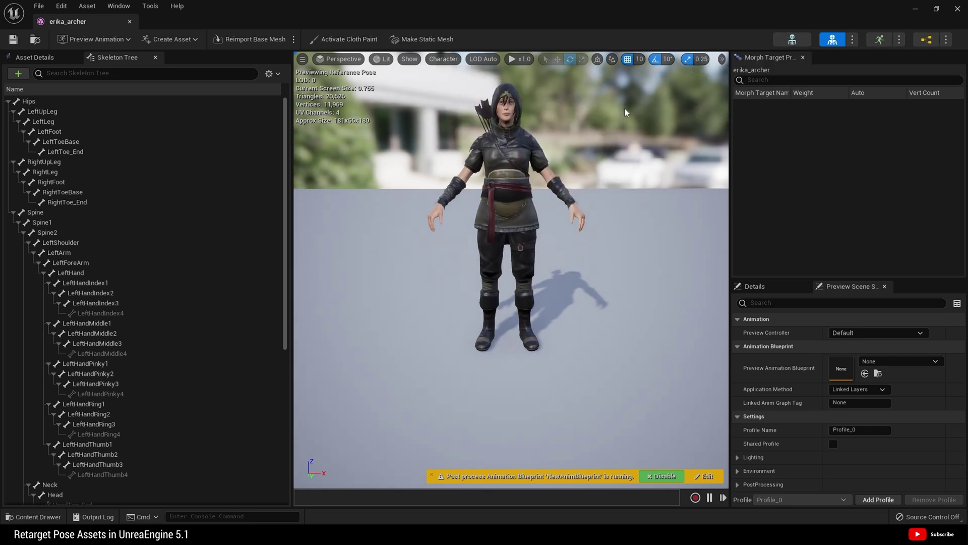
click(957, 12)
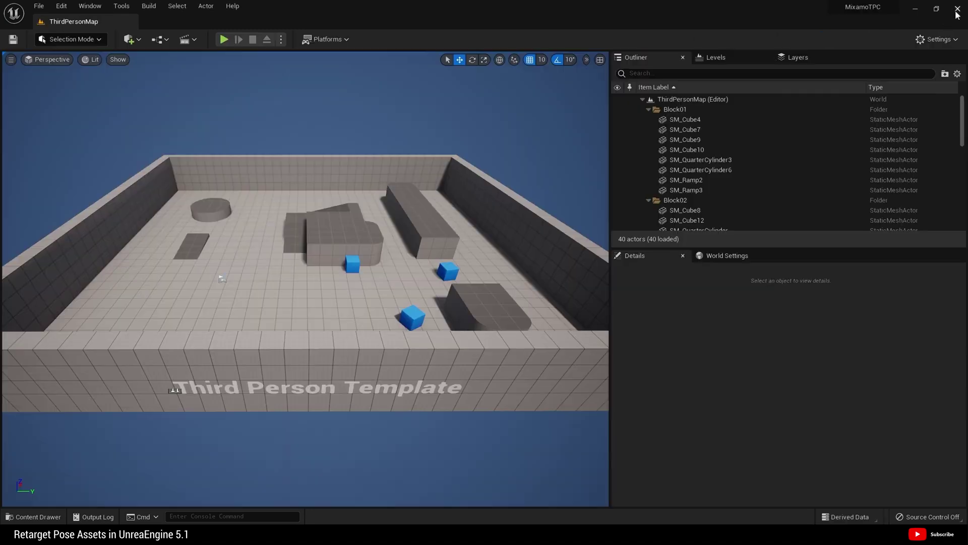
Open the IKR_UE5_Mixamo retargeter from the Mixamo Rigs folder and frame both characters.
click(34, 516)
double_click(406, 393)
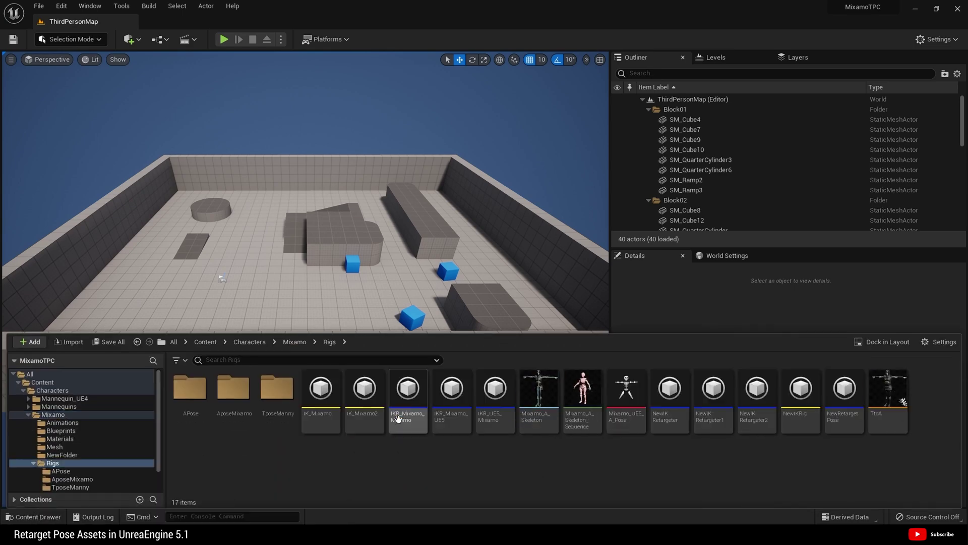
double_click(504, 412)
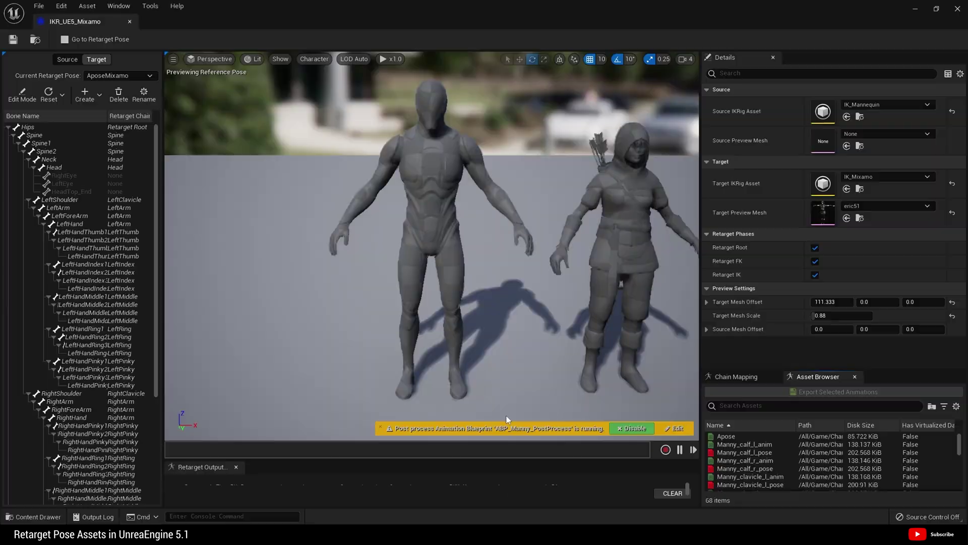
right_drag(525, 293, 524, 293)
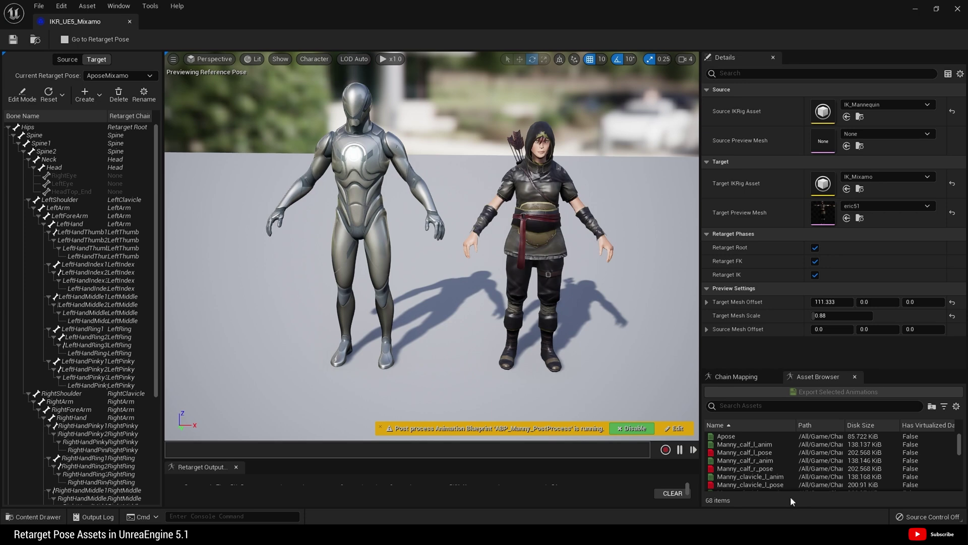
Preview the MM_Walk_Fwd animation and compare the bone hierarchies of the source and target skeletons.
scroll(774, 473, down, 10)
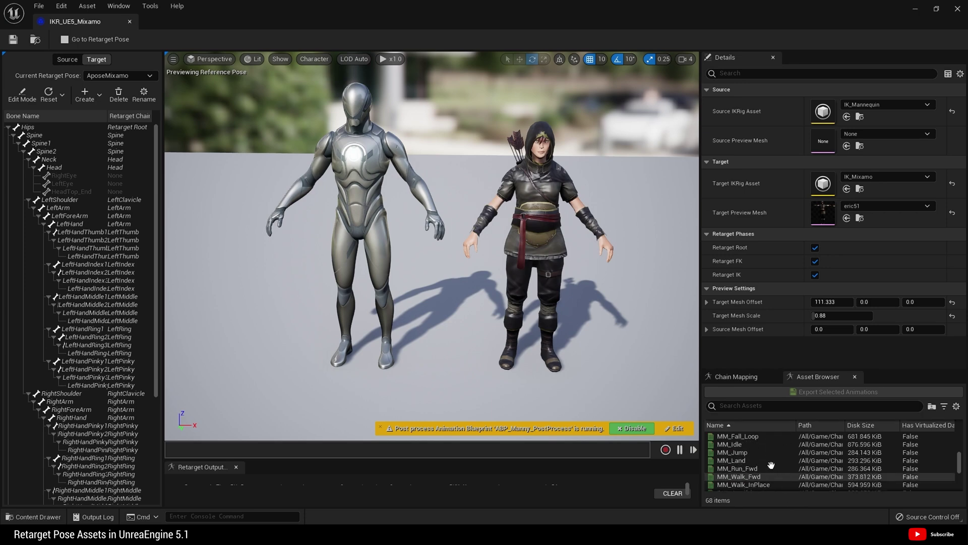
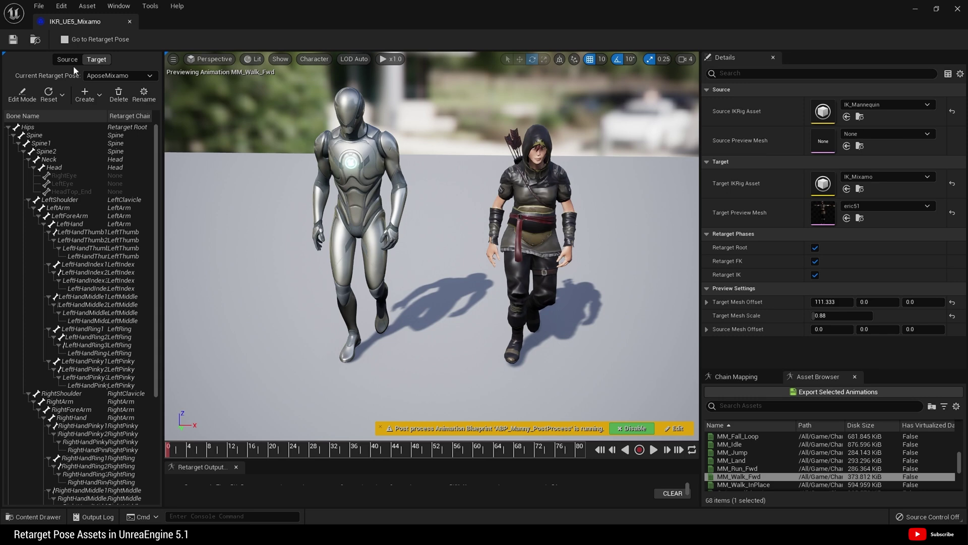
click(67, 59)
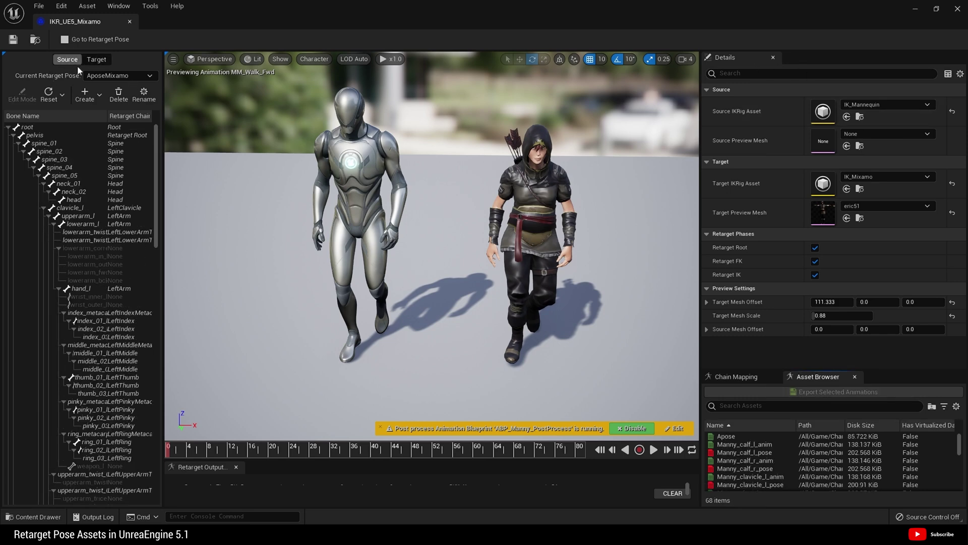
click(96, 60)
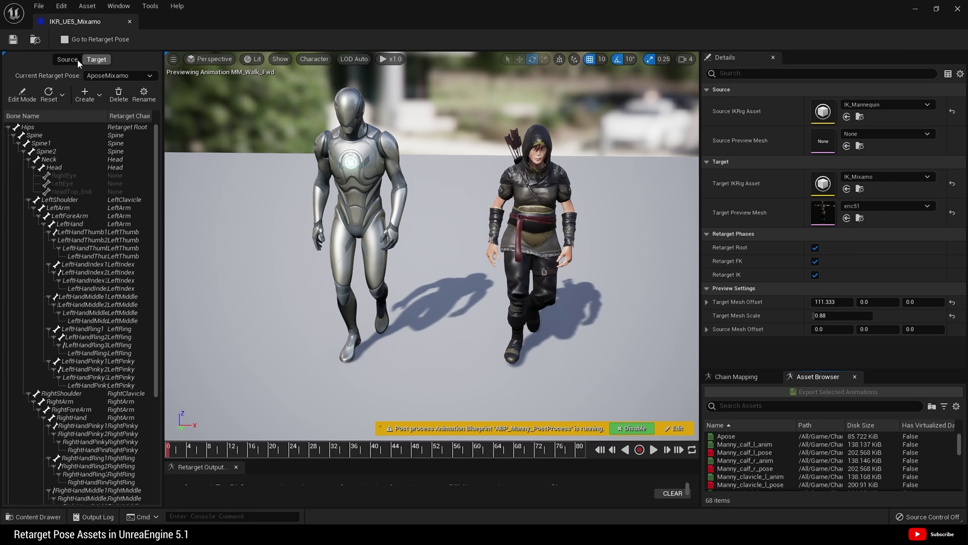
click(70, 59)
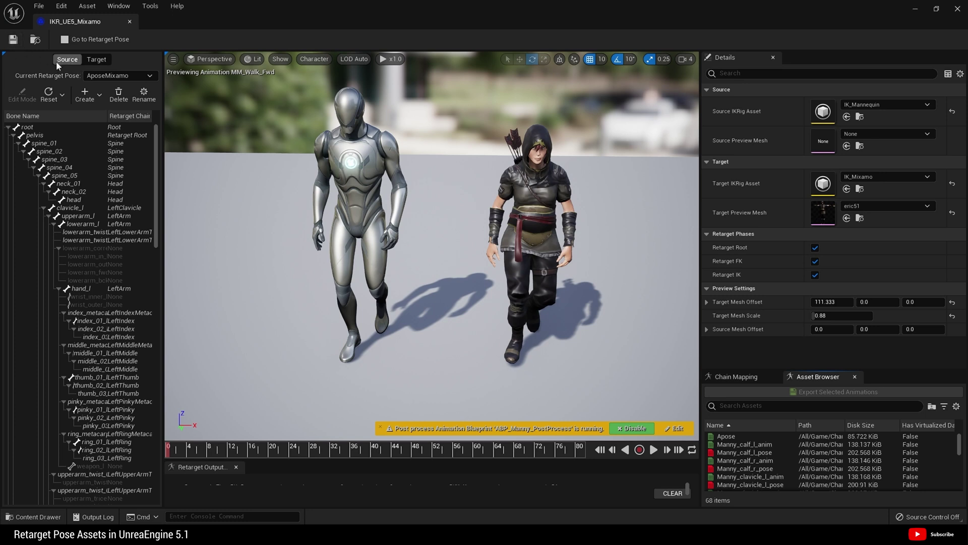
click(95, 60)
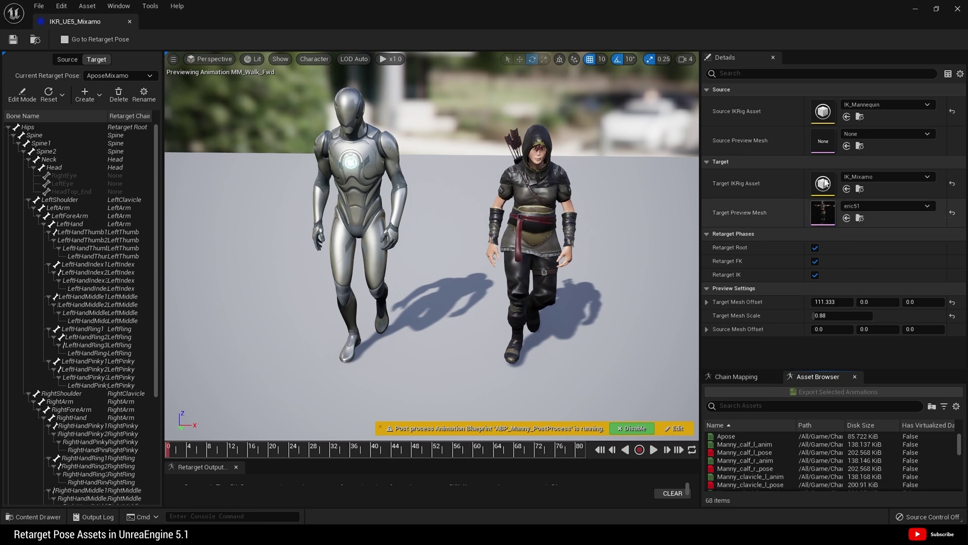
Try SKM_Quinn as the source preview mesh and set it to SKM_Manny instead.
click(861, 134)
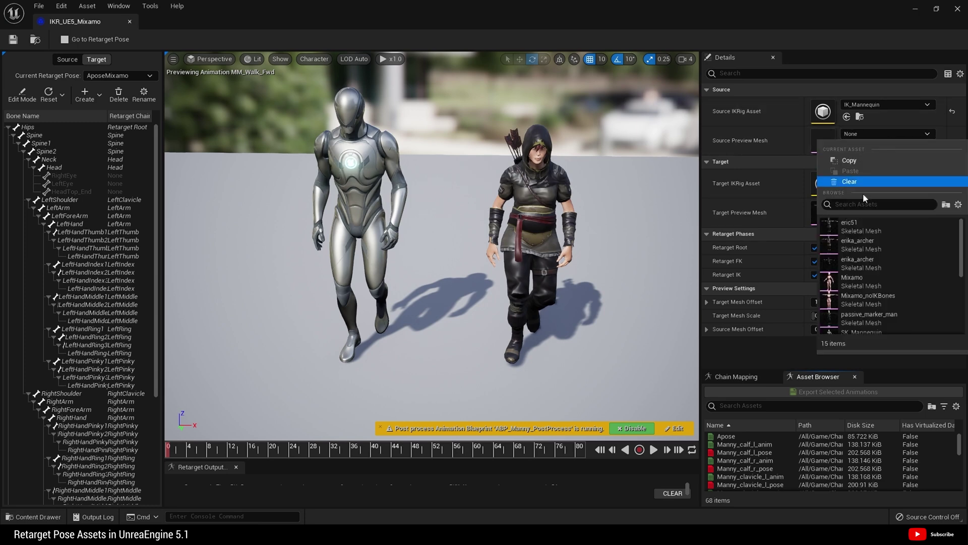
scroll(874, 225, down, 3)
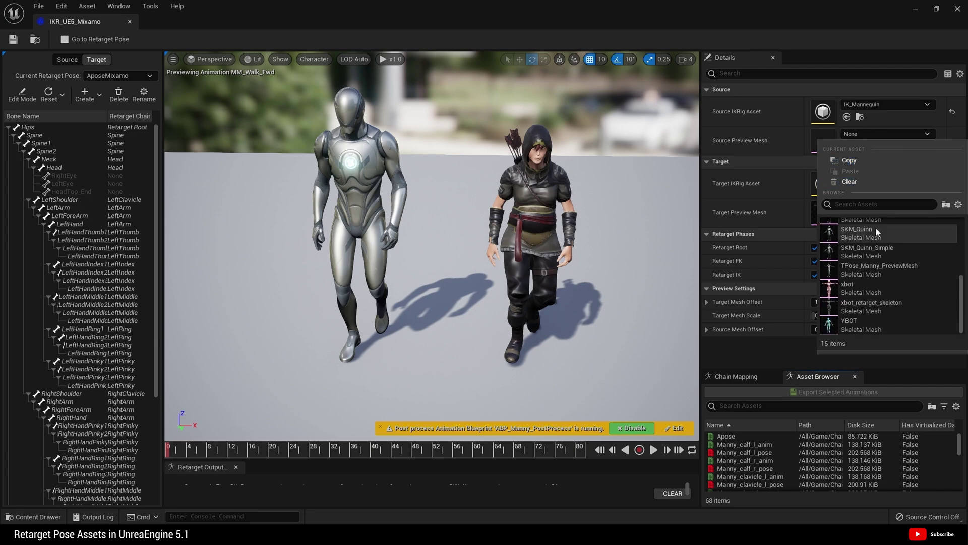
click(870, 230)
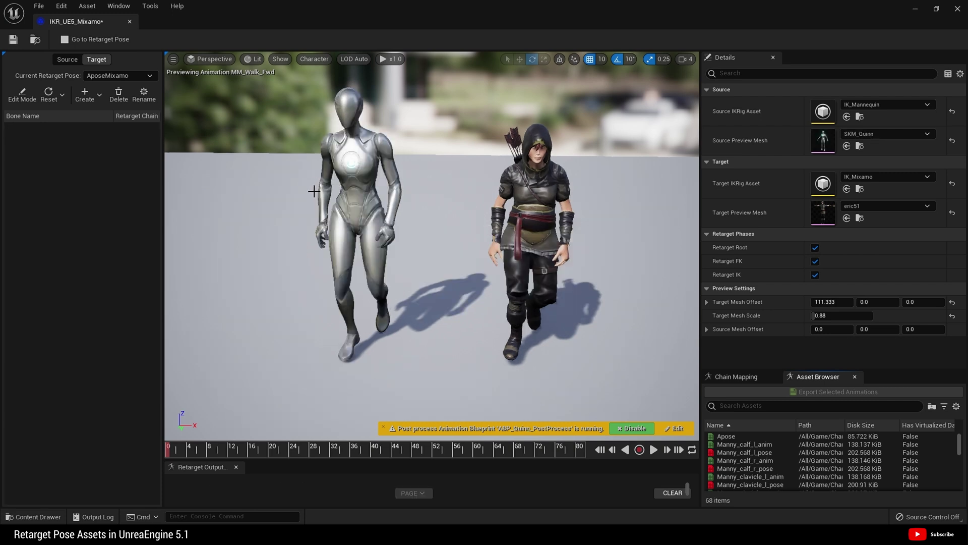
click(888, 133)
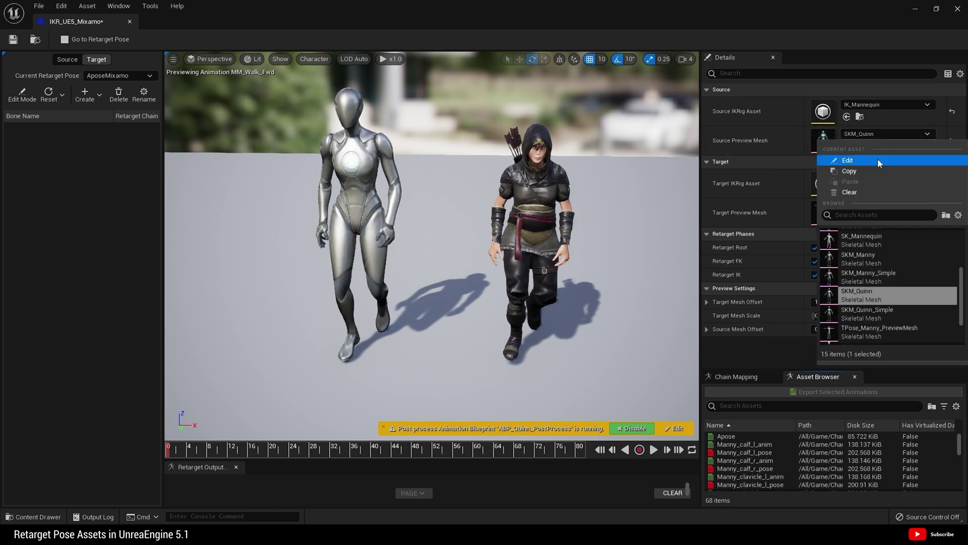
click(898, 257)
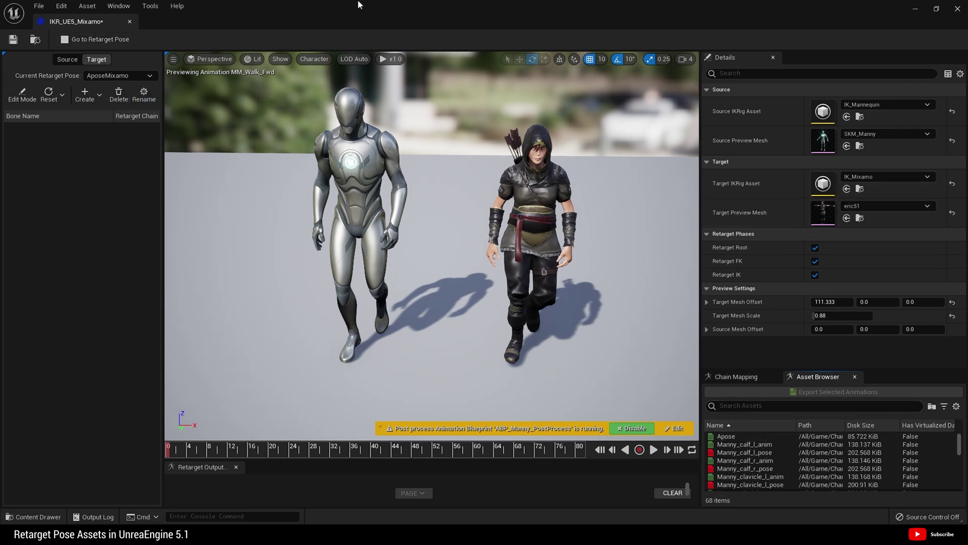
Close the retargeter editor and reopen IKR_UE5_Mixamo.
click(956, 11)
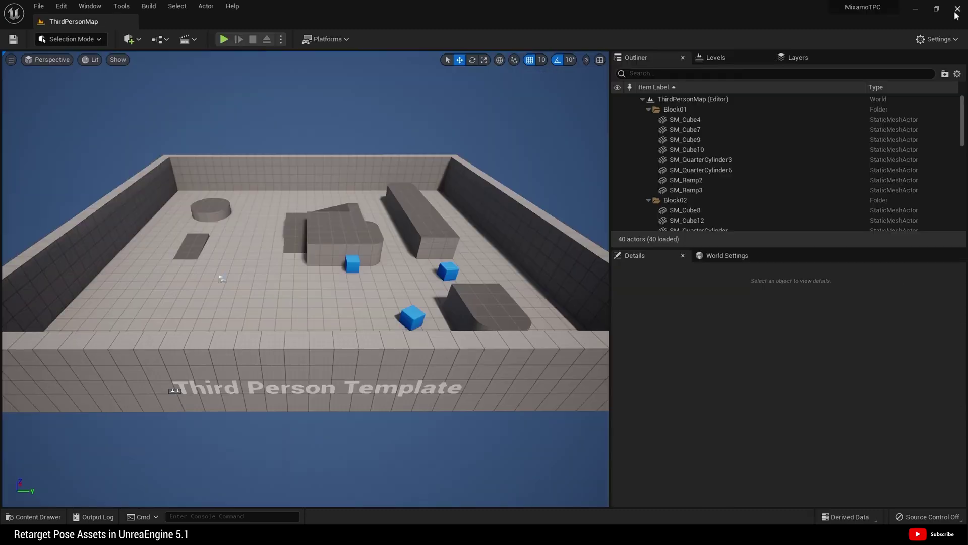
click(55, 515)
double_click(488, 422)
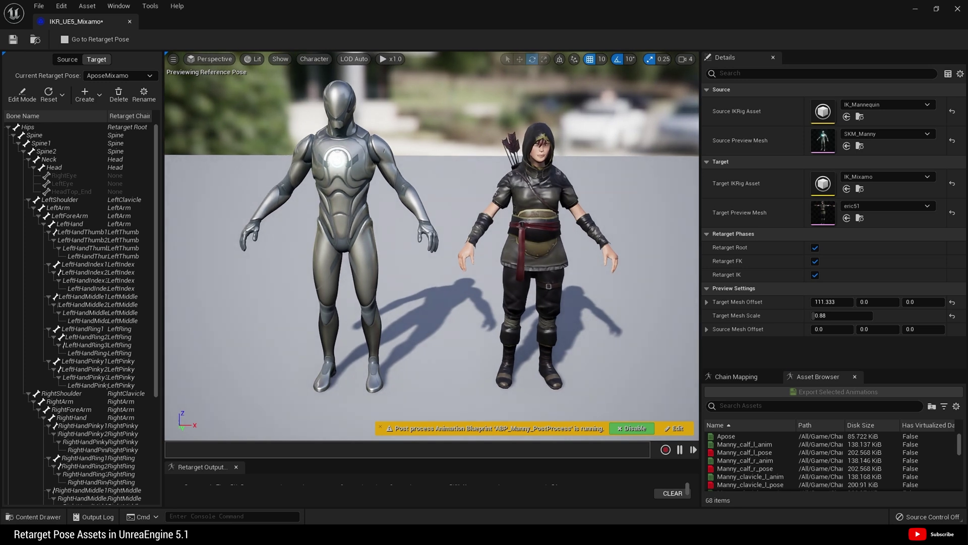
Enter Edit Mode on the target and reset all bones of the AposeMixamo retarget pose.
click(30, 95)
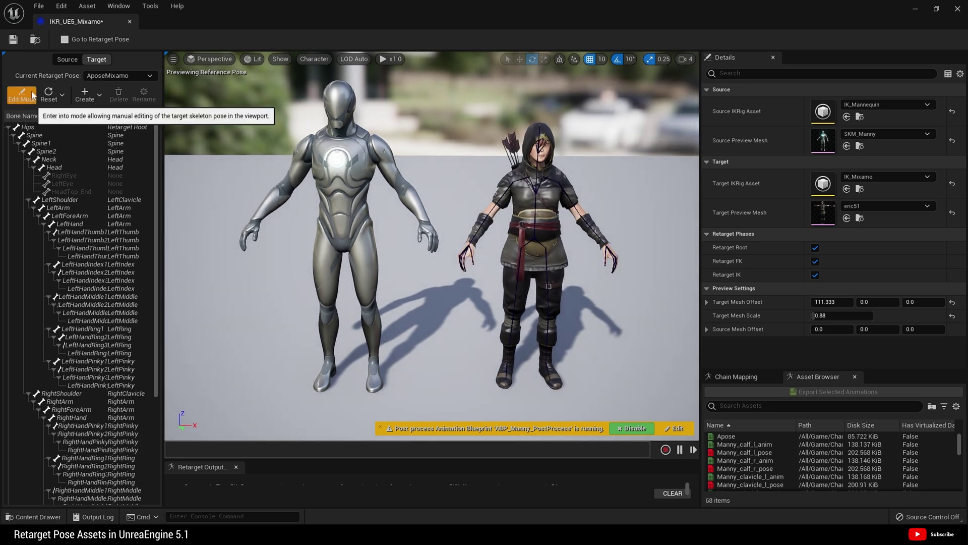
click(62, 95)
click(64, 133)
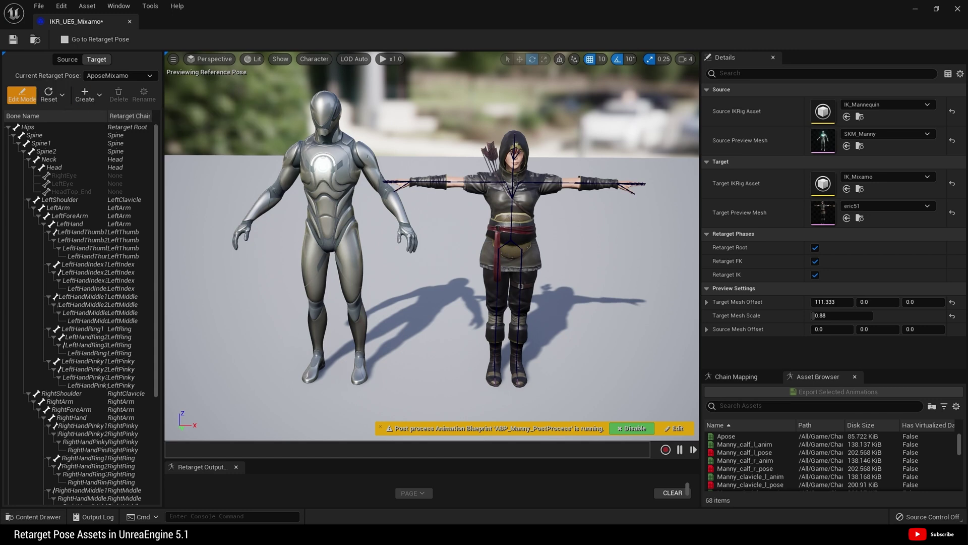
Rotate the archer's RightShoulder bone to a relative offset of -40° about the third axis and leave Edit Mode.
click(495, 168)
drag(495, 168, 51, 117)
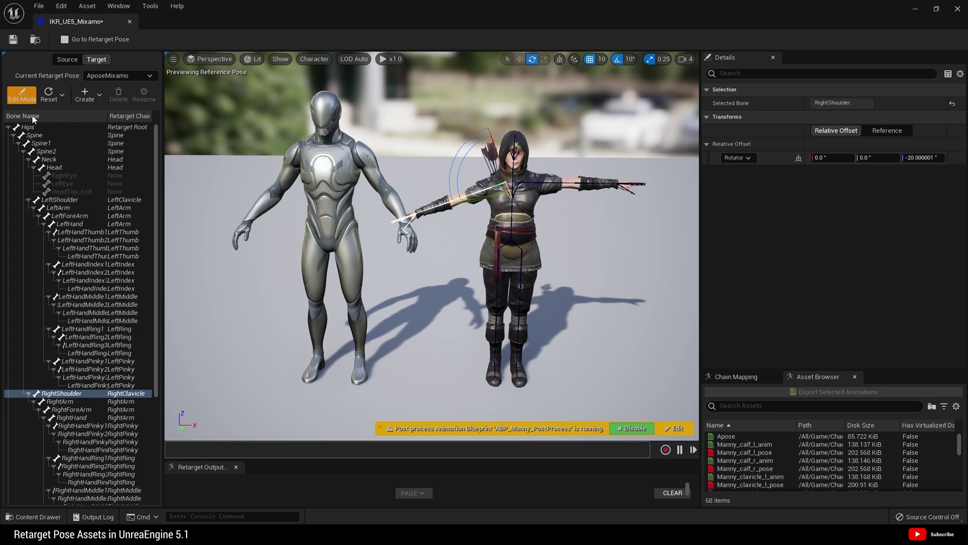
click(83, 96)
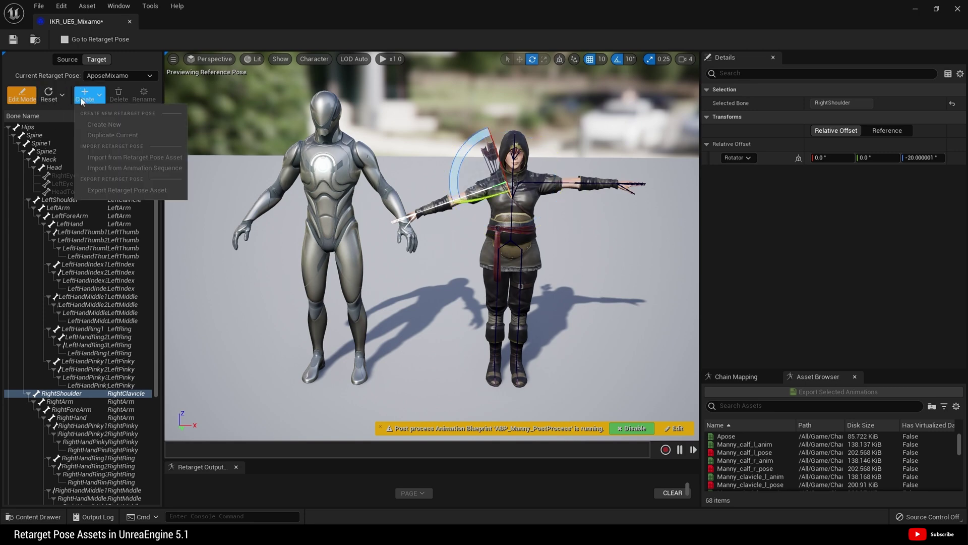
click(84, 98)
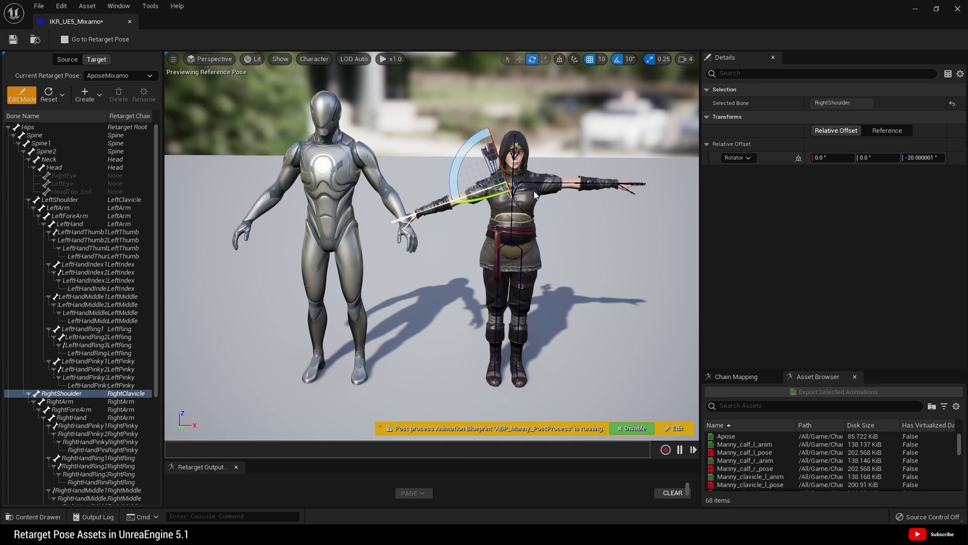
mouse_move(457, 171)
mouse_down()
mouse_move(459, 197)
mouse_move(455, 170)
mouse_up()
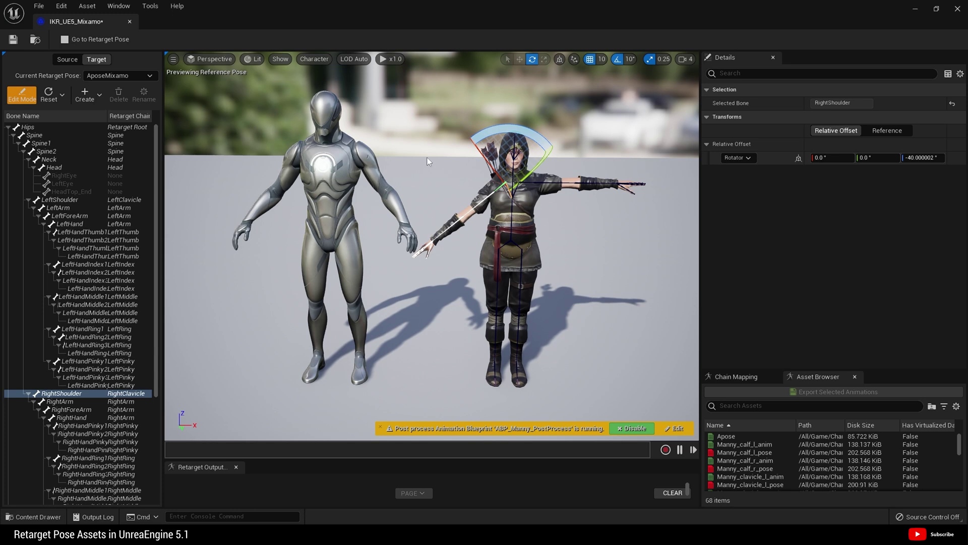
click(29, 98)
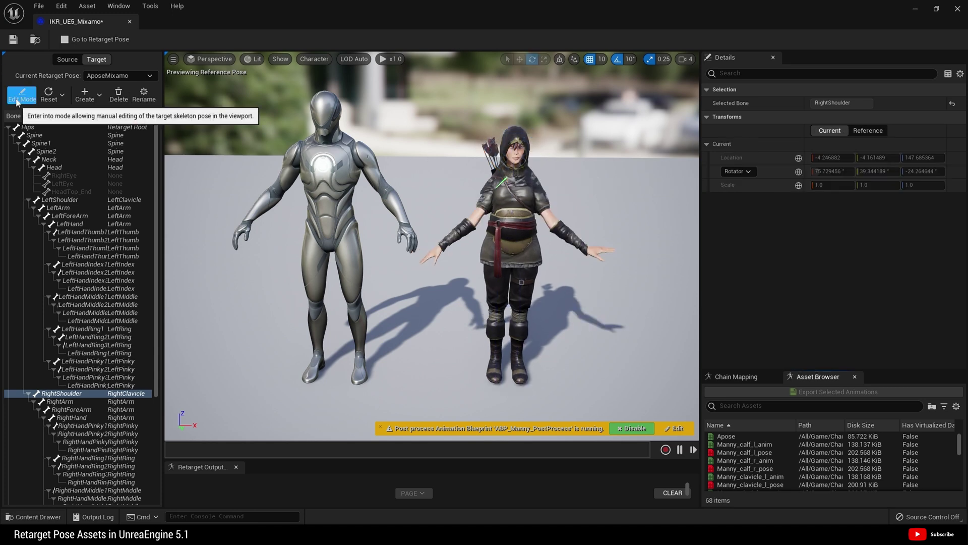
Export the current target pose as a retarget pose asset named wonkyarm in the Mixamo/Rigs folder.
click(84, 95)
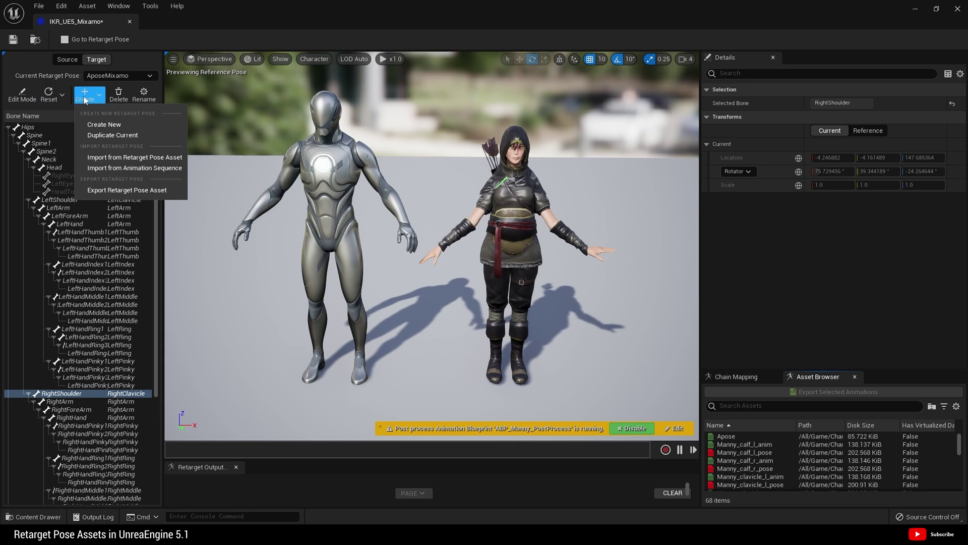
click(159, 192)
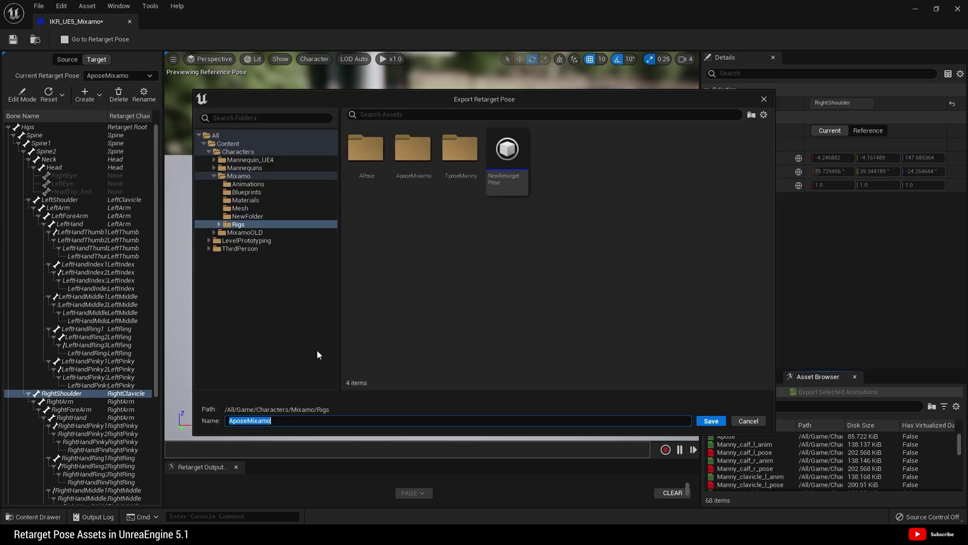
text(wonkyWrm)
key(BackSpace)
key(BackSpace)
key(BackSpace)
text(arm)
click(708, 421)
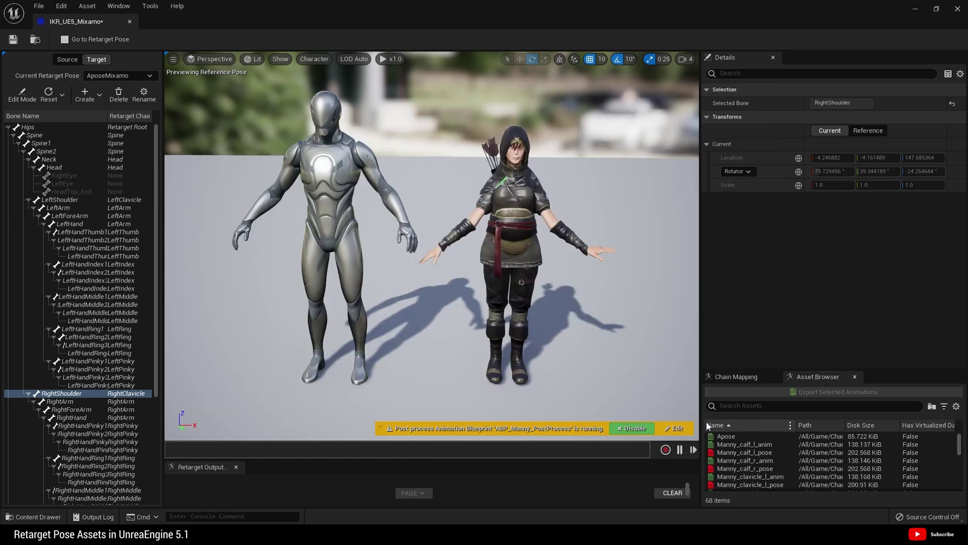
Check the list of available retarget poses and reset all bones of the AposeMixamo pose in Edit Mode.
click(124, 76)
click(124, 75)
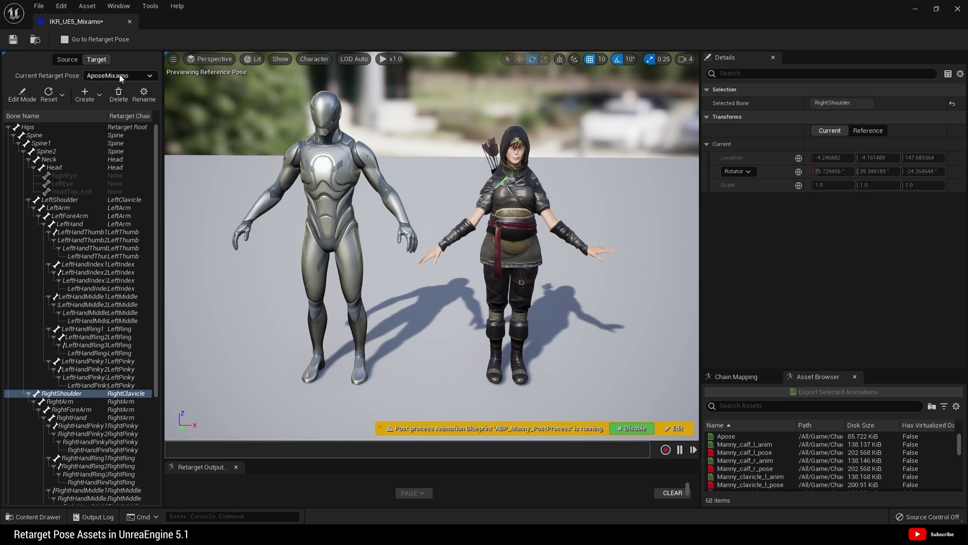
click(22, 94)
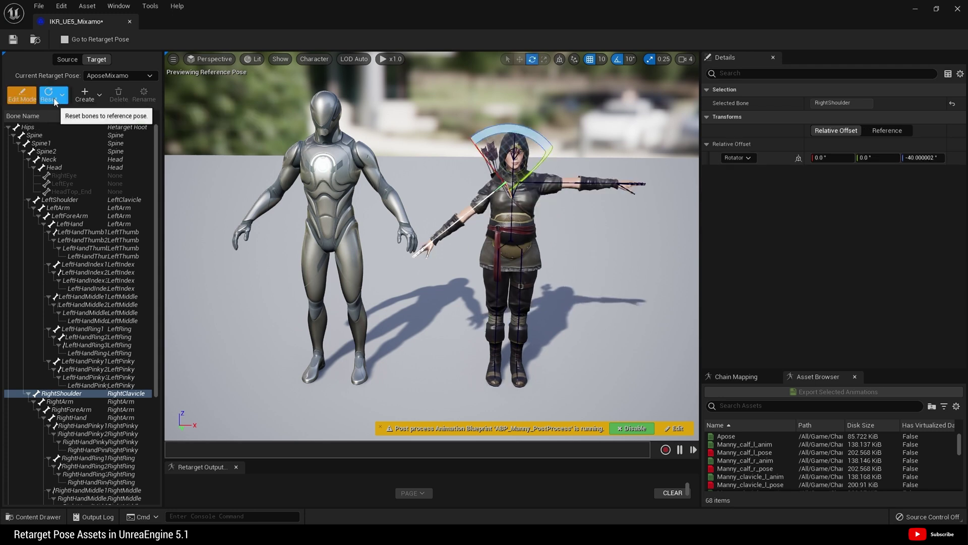
click(54, 104)
click(54, 104)
click(54, 103)
click(60, 135)
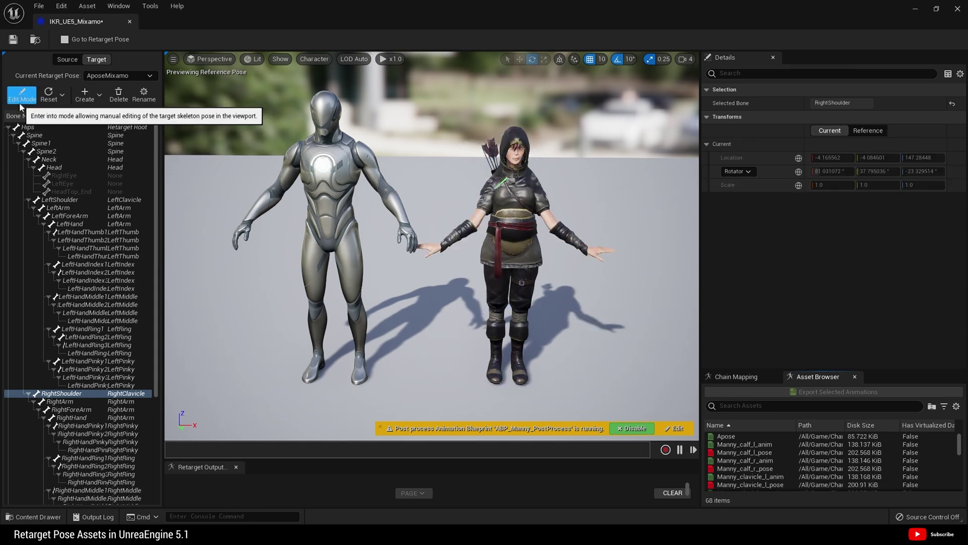
Import the wonkyarm retarget pose asset as the current target pose and inspect it in Edit Mode.
click(87, 95)
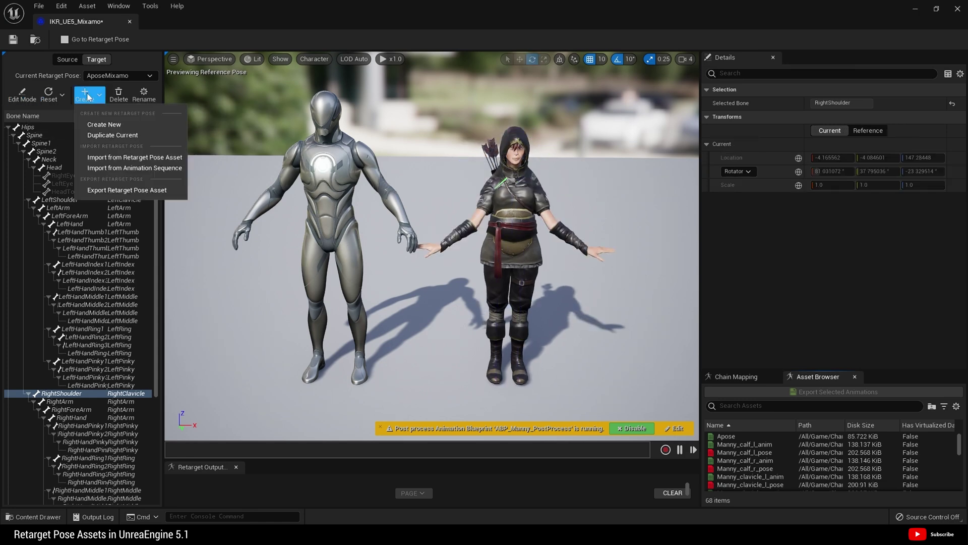
click(131, 158)
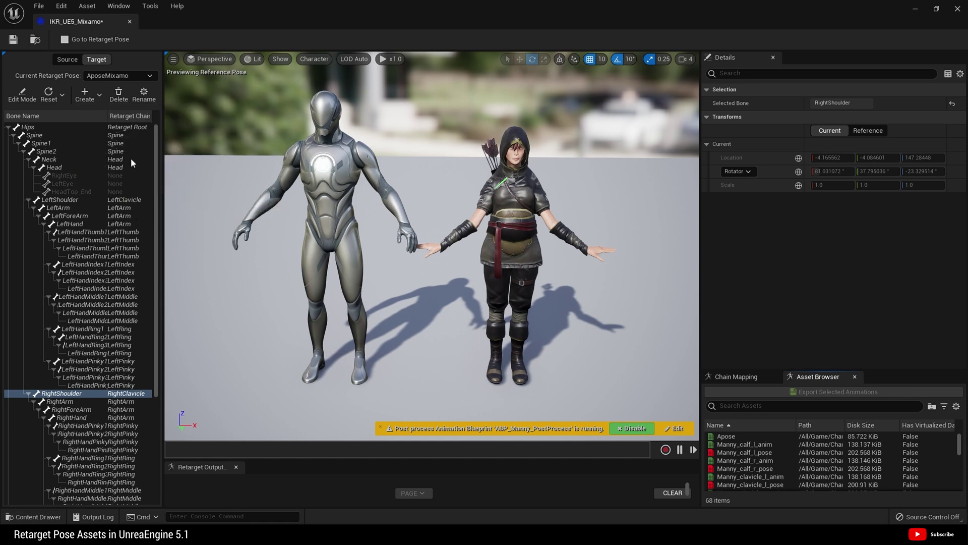
click(575, 172)
click(520, 412)
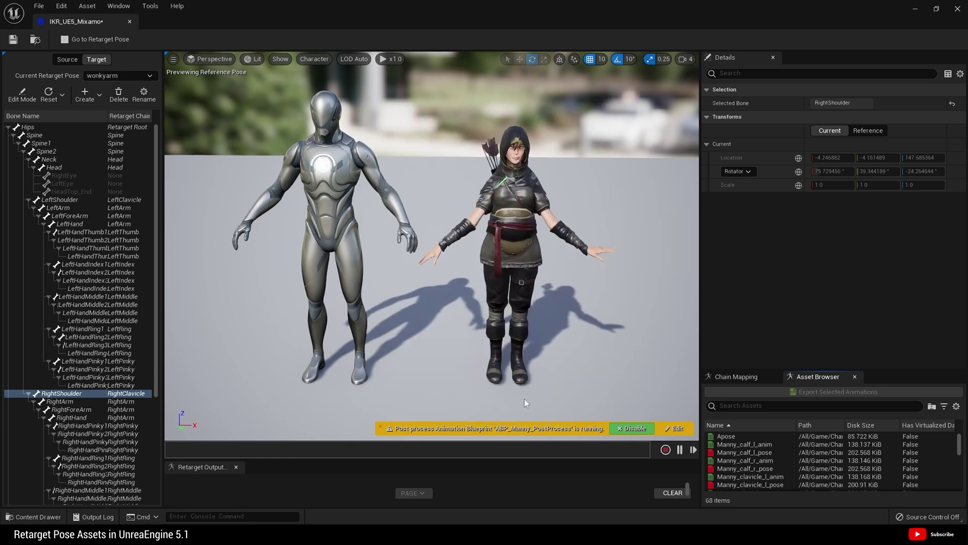
click(21, 101)
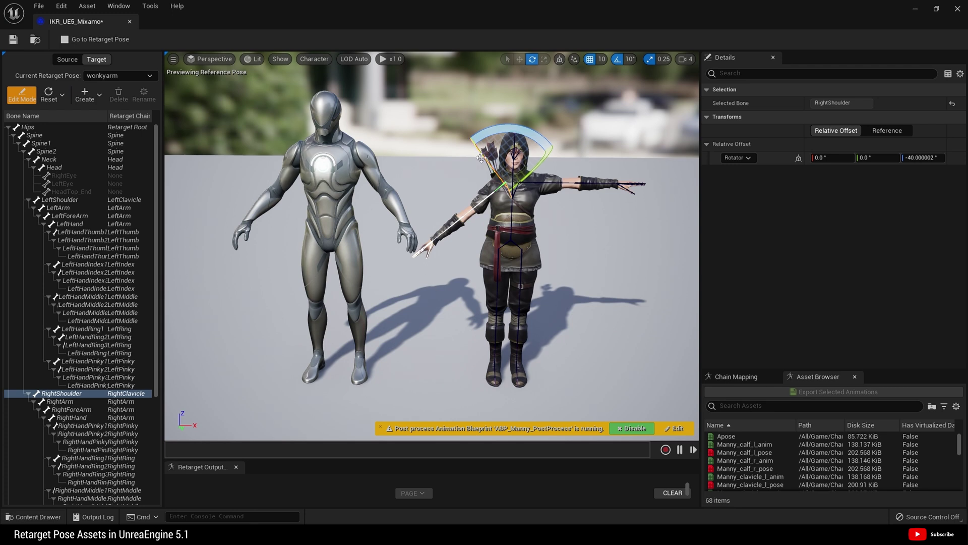
click(20, 97)
Reset all bones of the imported wonkyarm pose in Edit Mode.
click(62, 98)
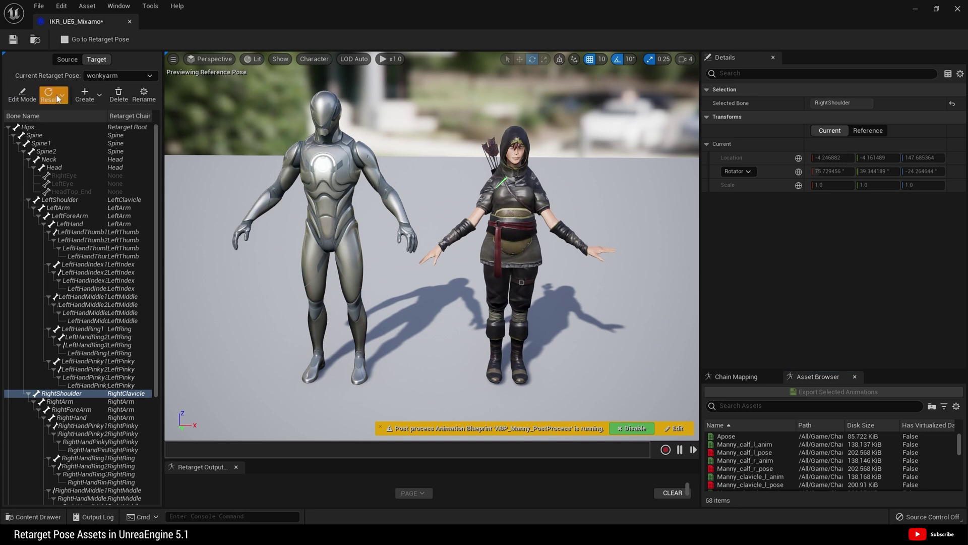
click(23, 95)
click(22, 95)
click(62, 94)
click(67, 134)
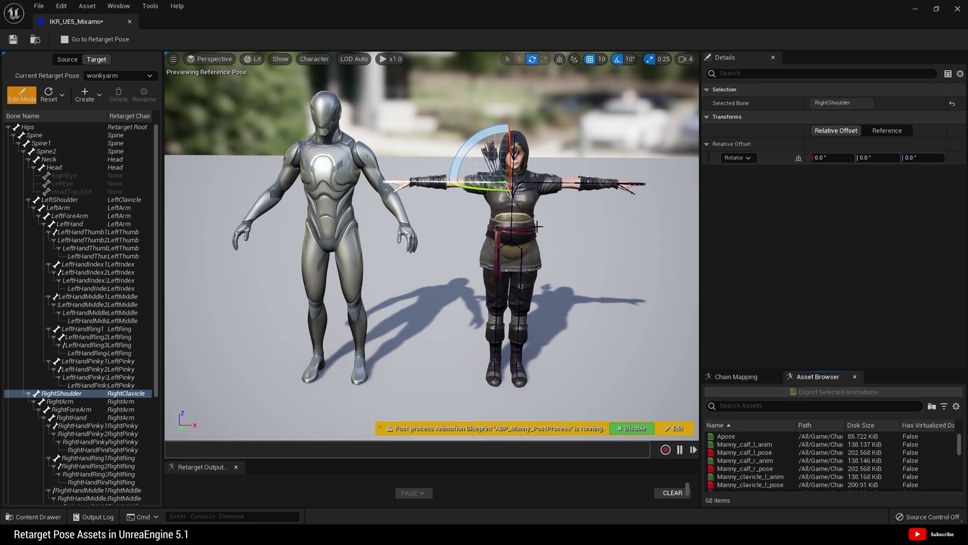
Leave Edit Mode and export the reset wonkyarm pose as a retarget pose asset.
click(98, 99)
click(99, 99)
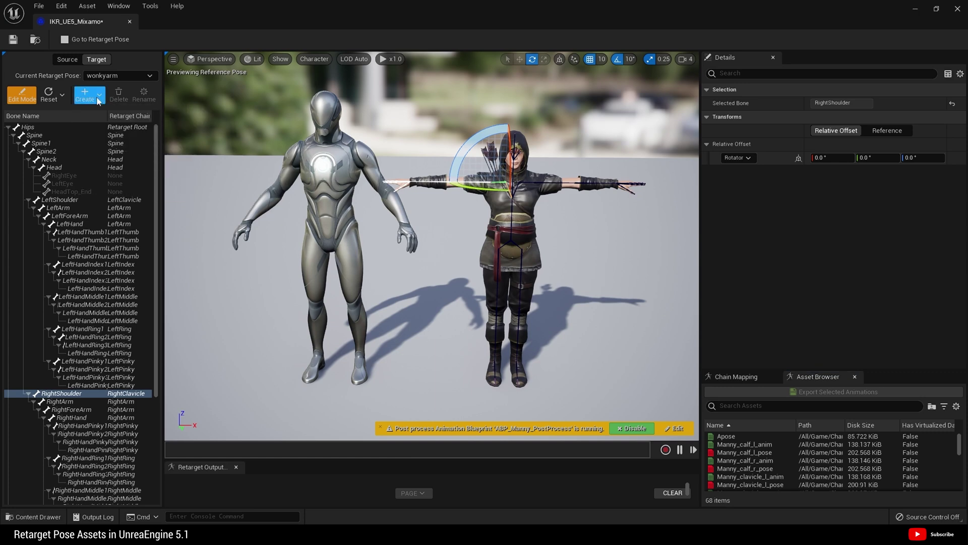
click(31, 100)
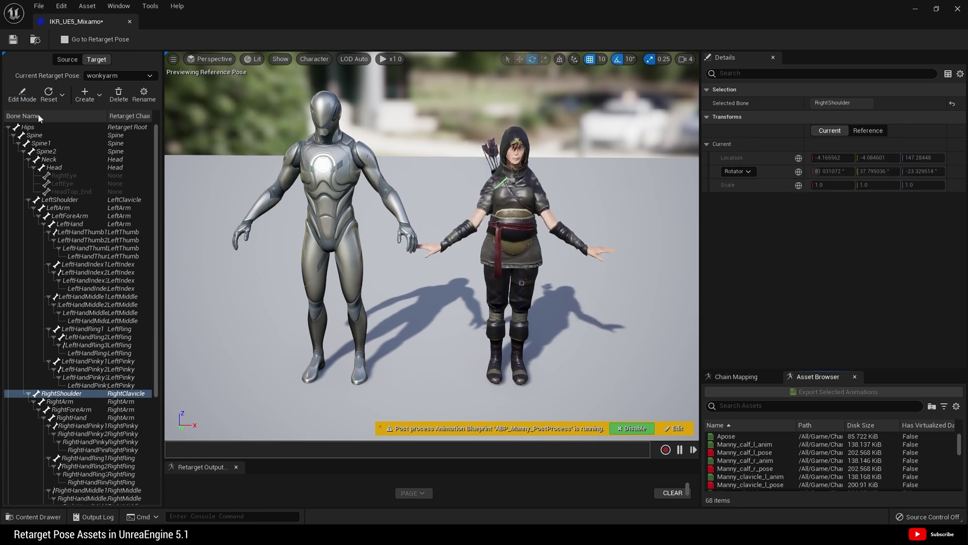
click(92, 104)
click(108, 191)
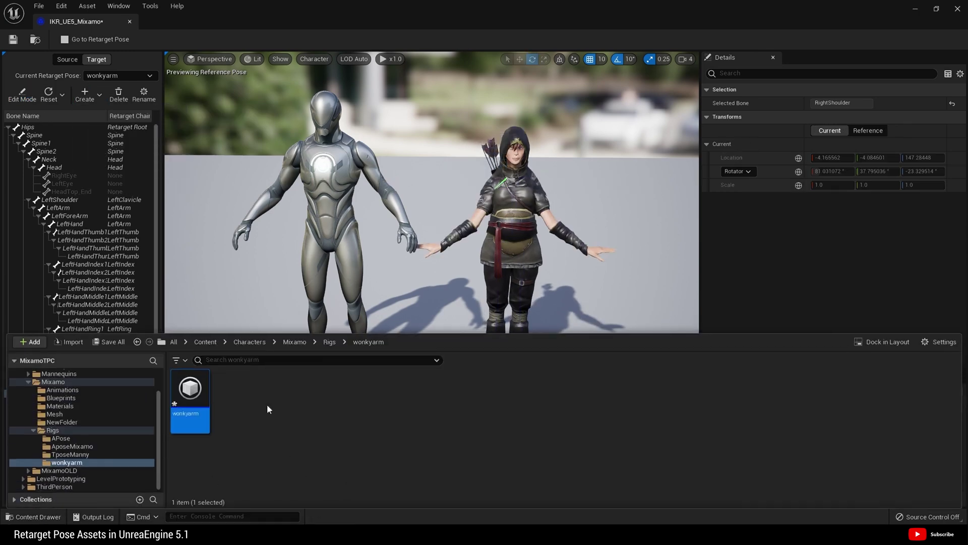
Open the Mixamo_Apose animation sequence from the Mixamo Animations folder, inspect its pose and close the asset editor window.
click(294, 341)
double_click(197, 393)
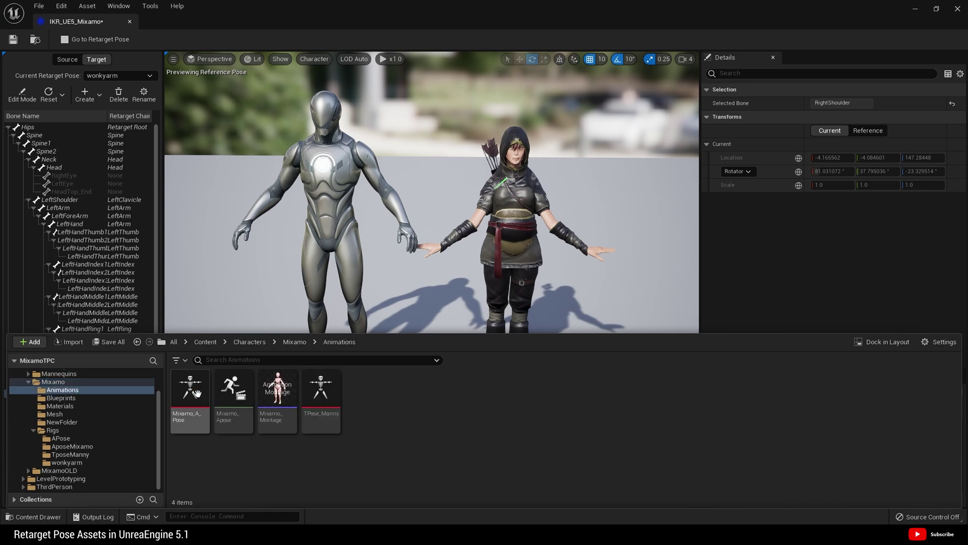
double_click(243, 408)
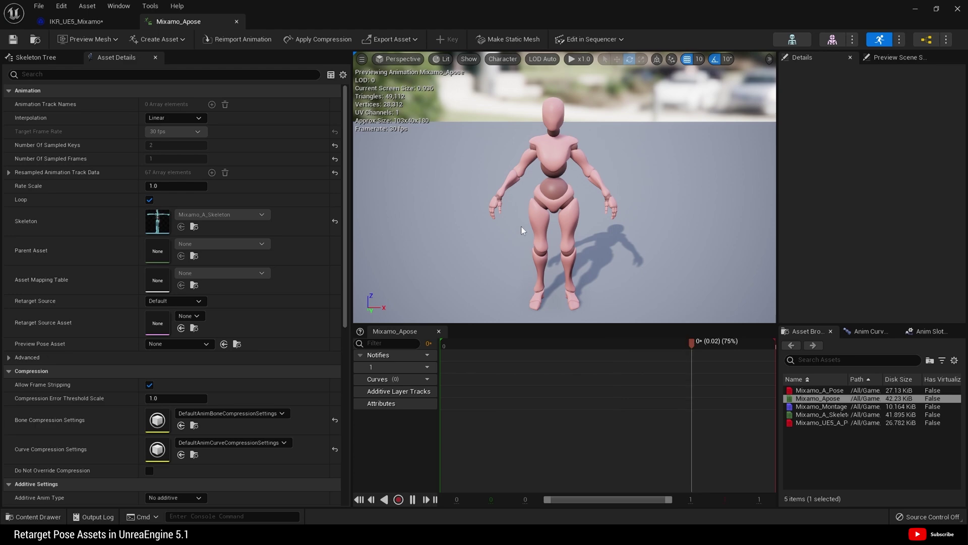
click(962, 8)
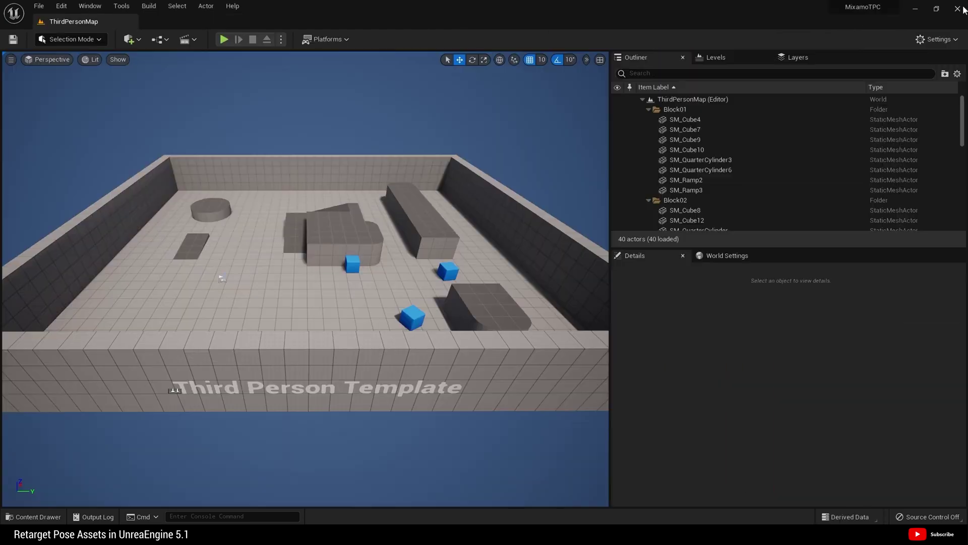
Reopen the IKR_UE5_Mixamo retargeter from the Mixamo Rigs folder.
click(43, 518)
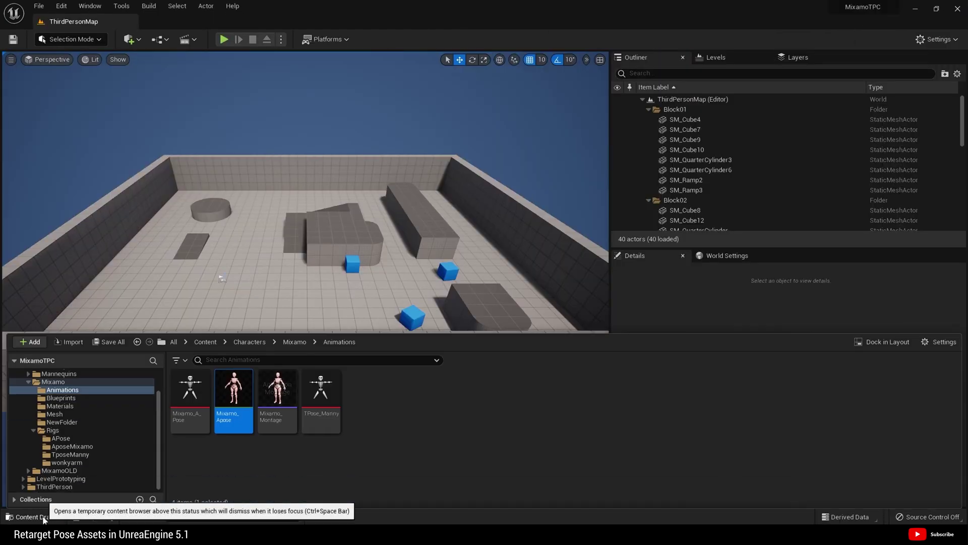
click(294, 342)
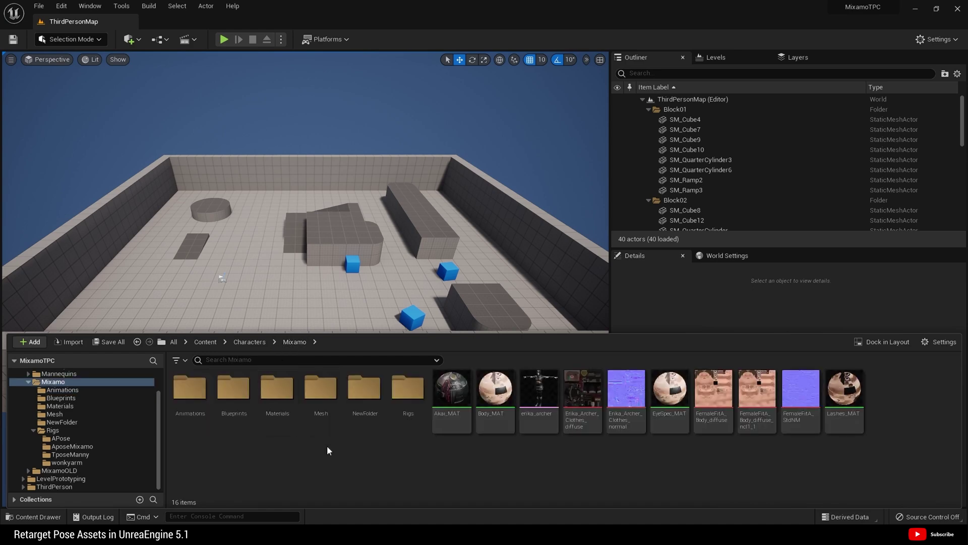
double_click(409, 414)
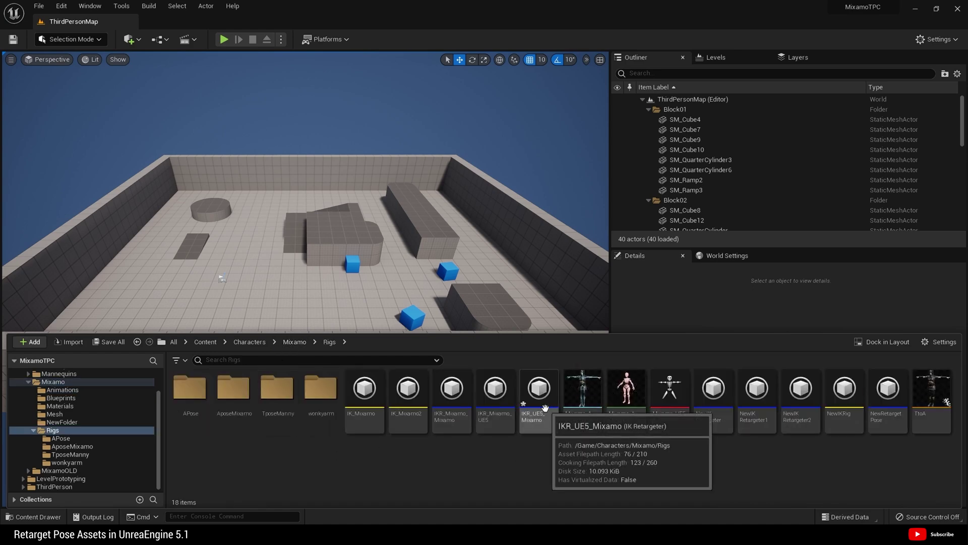
double_click(539, 399)
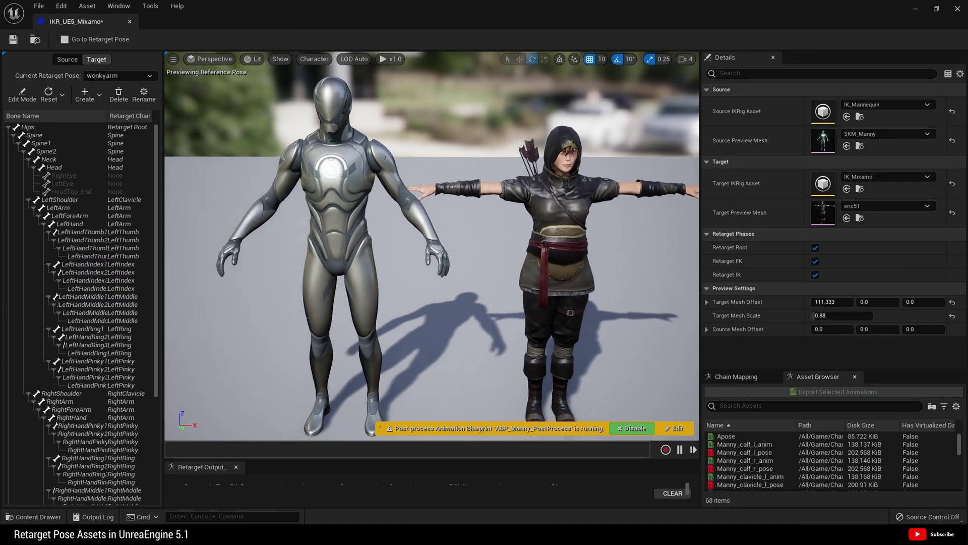
Try to import the Mixamo_Apose animation sequence as a target retarget pose named APosev2.
click(86, 95)
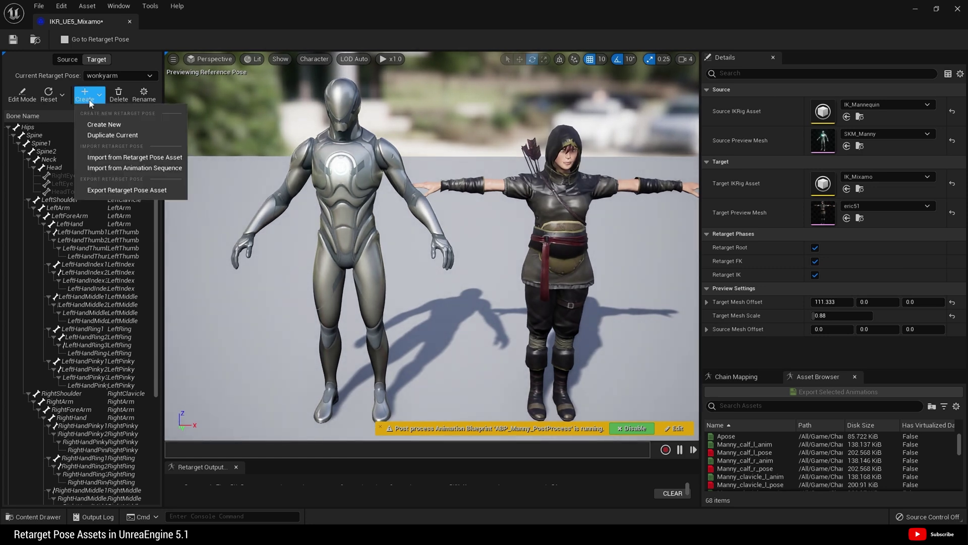
click(129, 169)
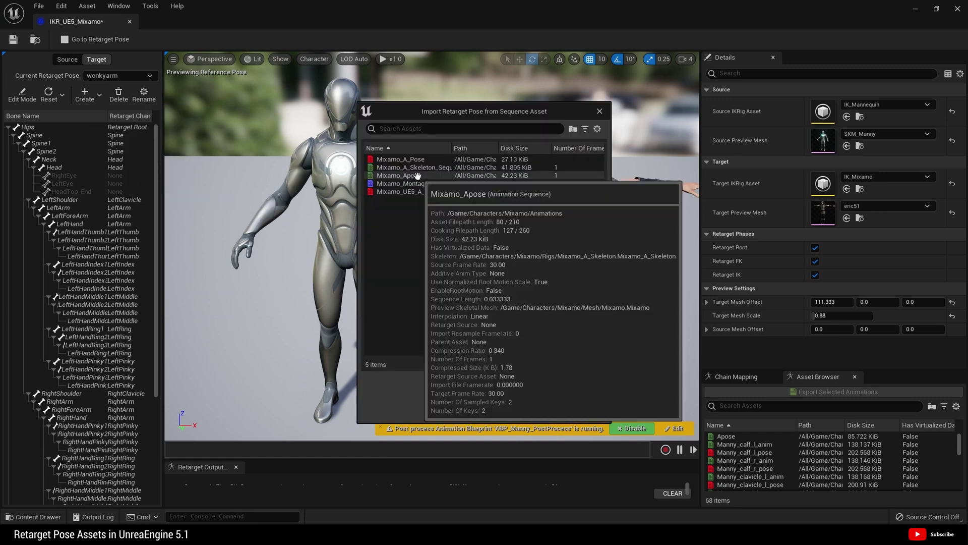
click(417, 176)
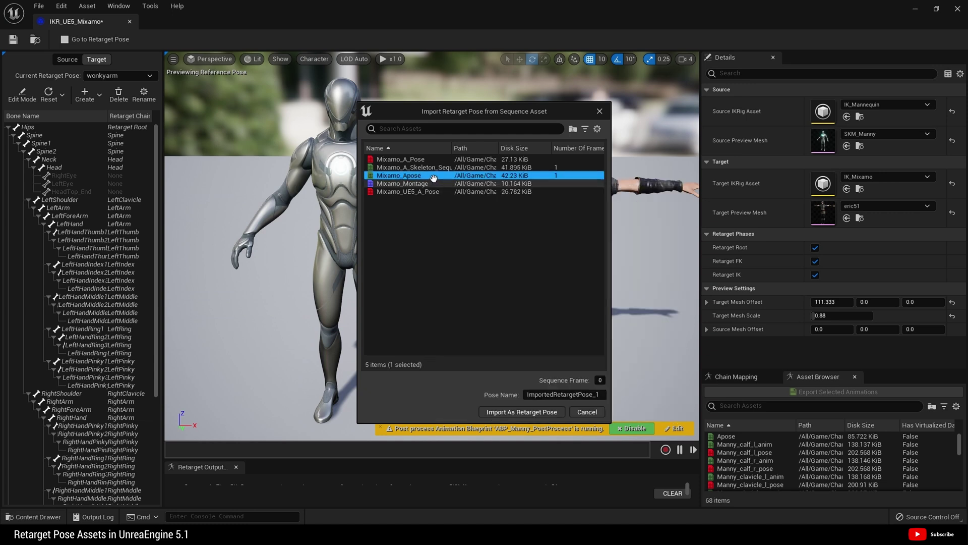
click(598, 395)
key(ctrl+a)
key(BackSpace)
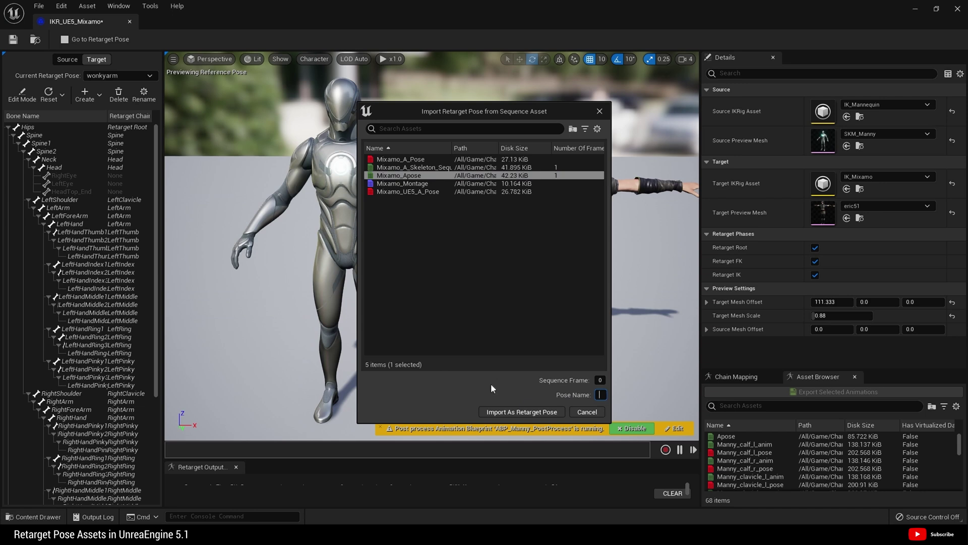
text(APosev2)
click(533, 412)
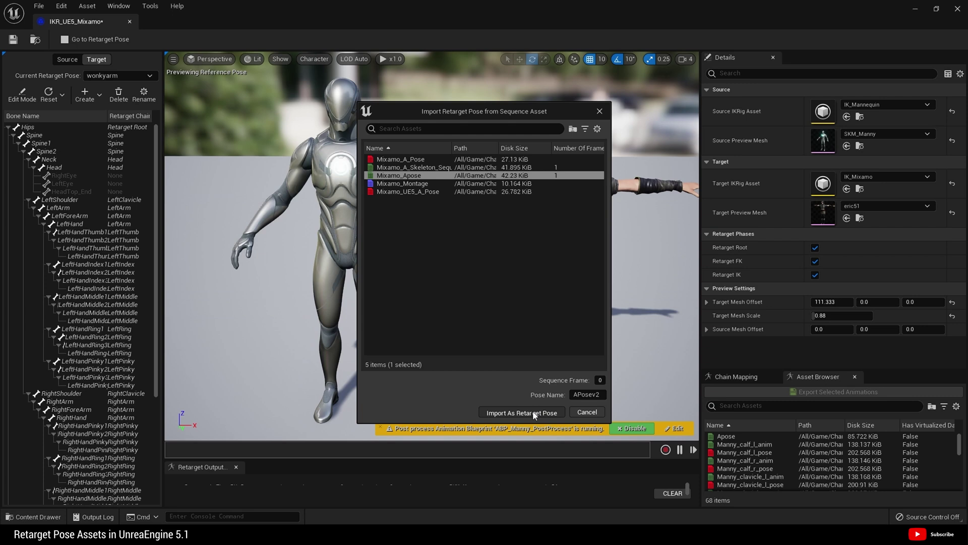
click(534, 412)
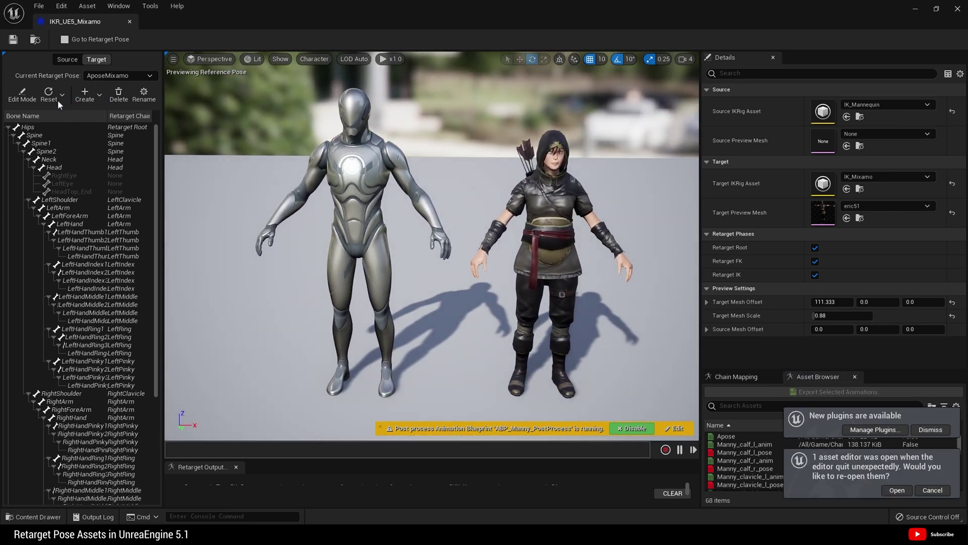
Enter Edit Mode on the AposeMixamo target pose and reset all of its bones.
click(59, 102)
click(59, 103)
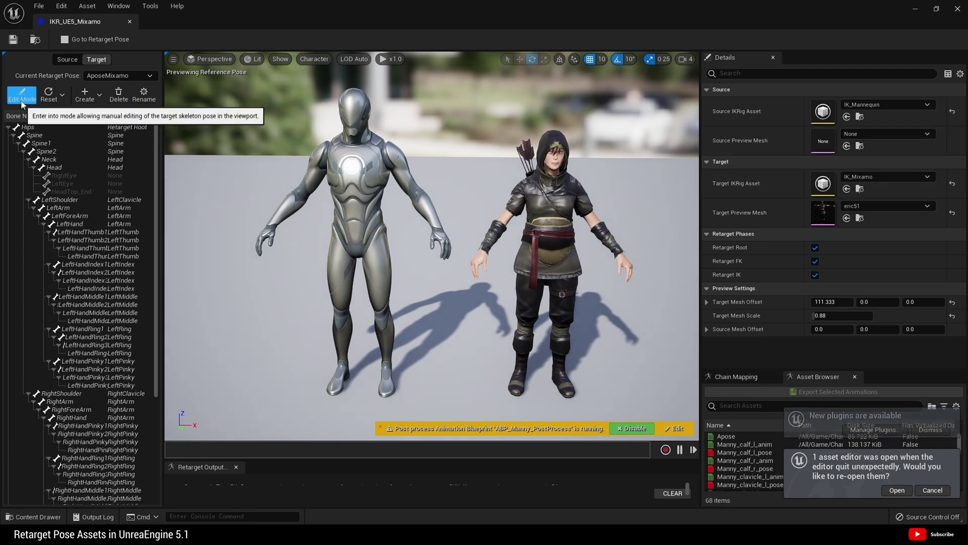
click(22, 101)
click(62, 101)
click(70, 132)
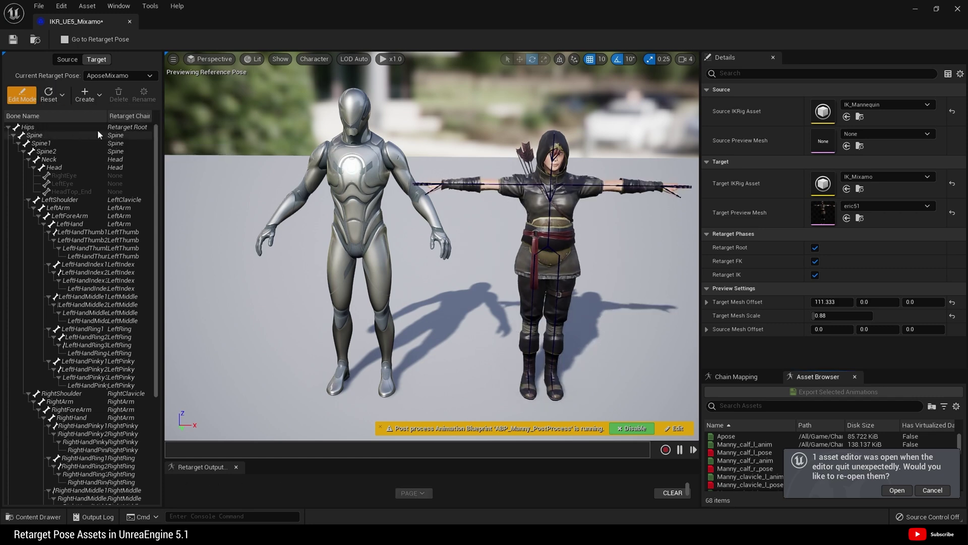
Switch the target's current retarget pose to Default Pose and leave Edit Mode.
click(123, 75)
click(122, 87)
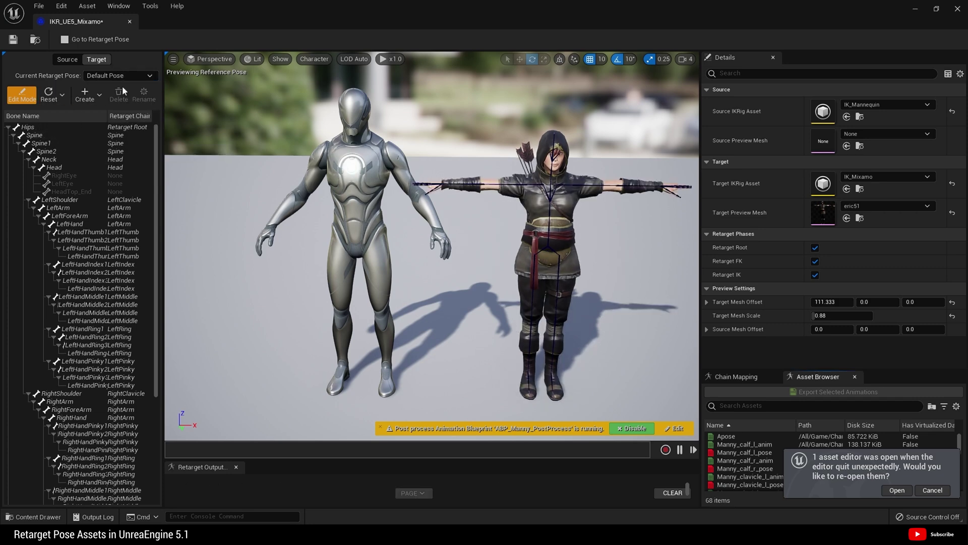
click(87, 99)
click(23, 95)
Import frame 0 of the Mixamo_Apose animation sequence as a target retarget pose named blah.
click(84, 95)
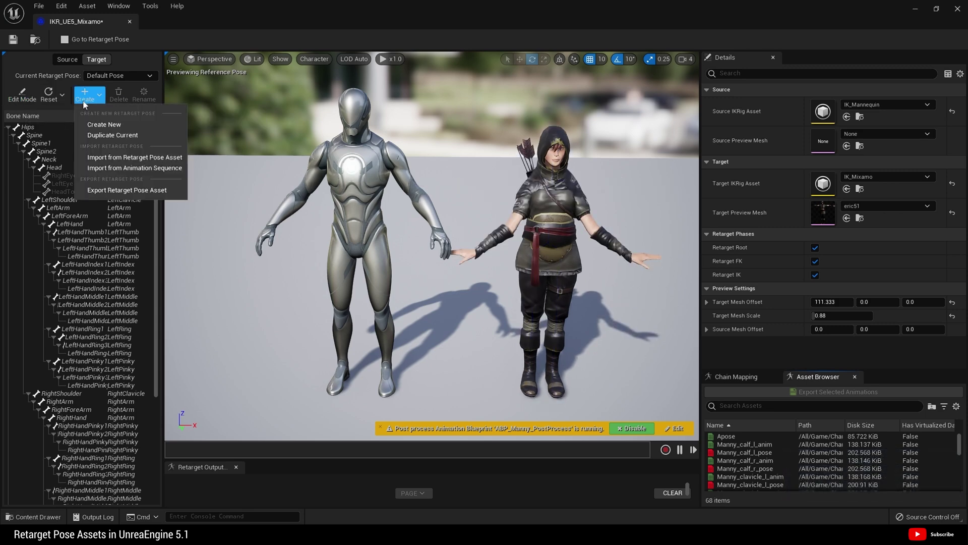
click(106, 168)
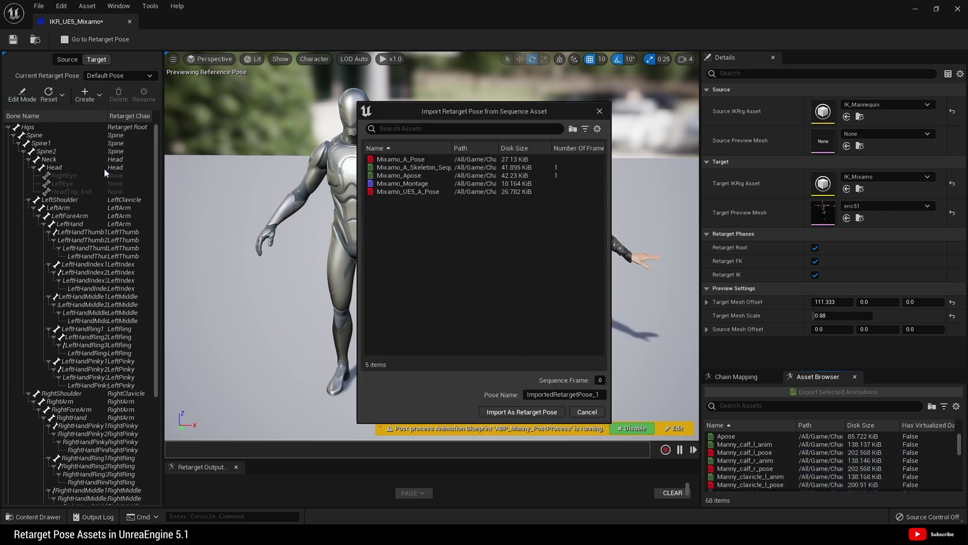
click(450, 176)
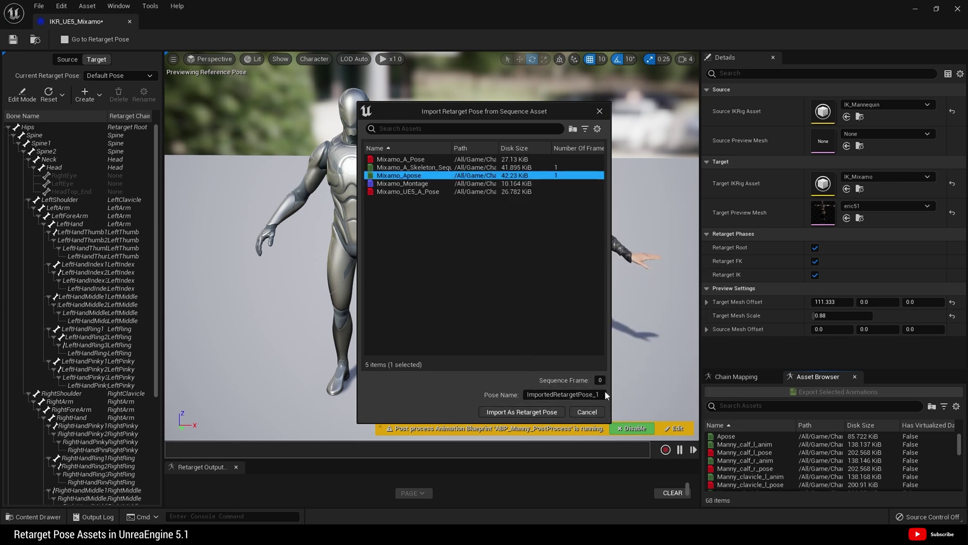
click(603, 395)
drag(600, 395, 519, 395)
key(BackSpace)
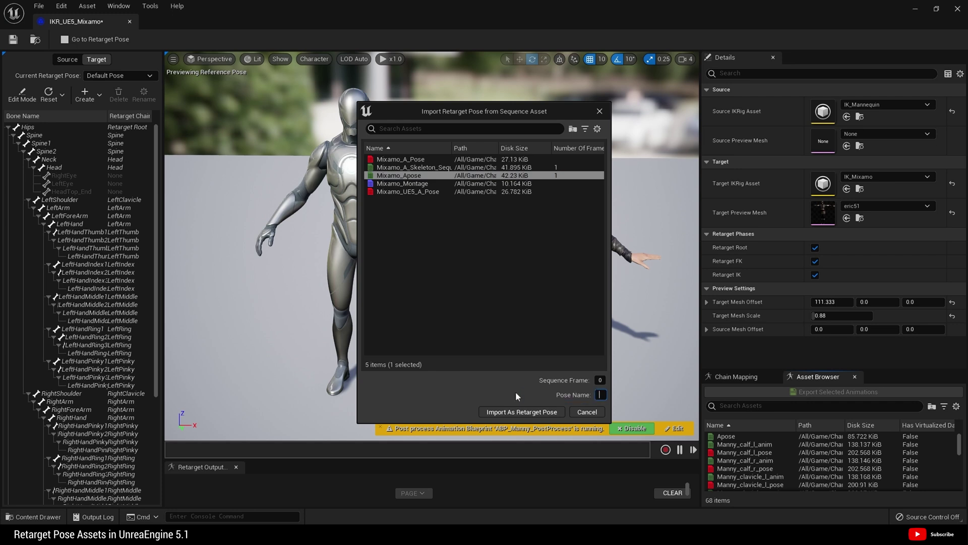
text(blah)
click(520, 410)
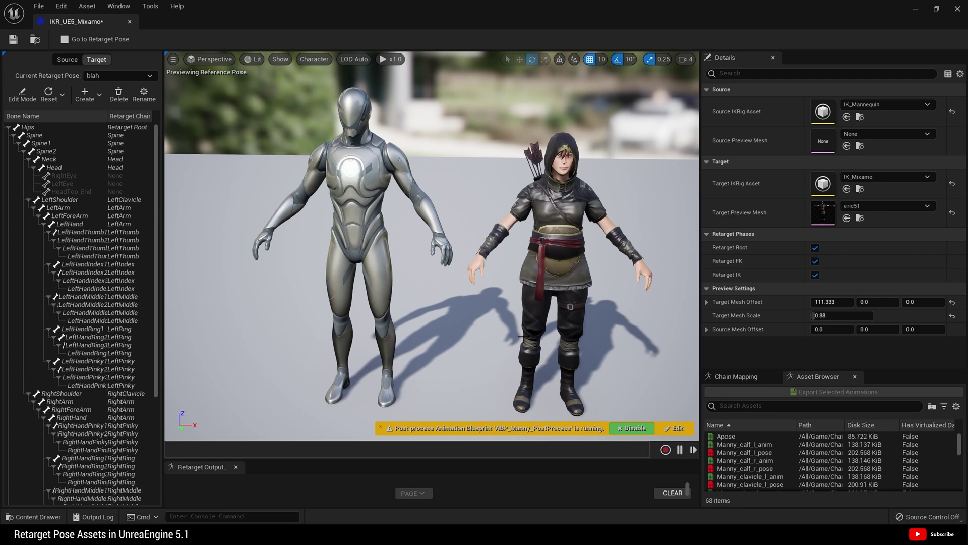
Inspect the characters in the blah pose, browse the retargeter's Manny animation assets and select one to preview.
right_drag(550, 353, 590, 356)
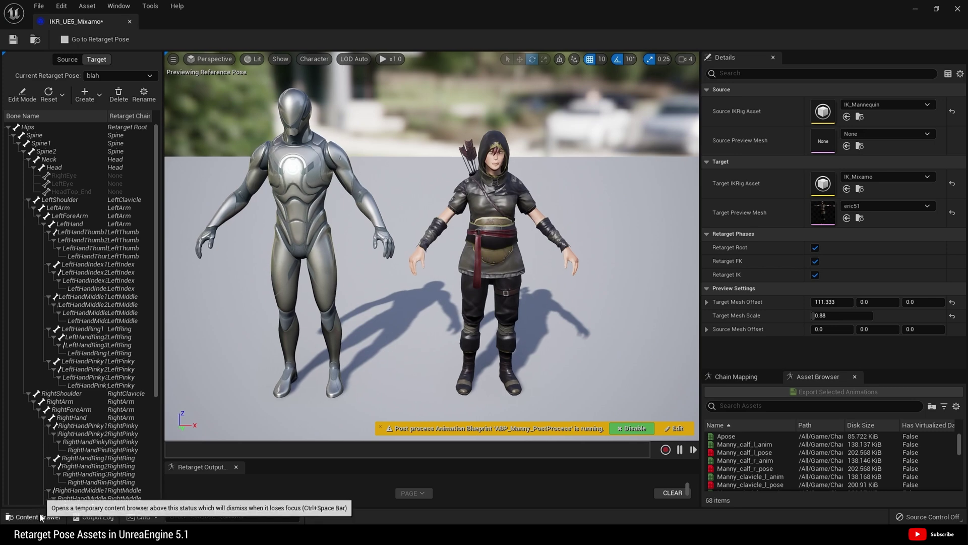
scroll(754, 465, down, 2)
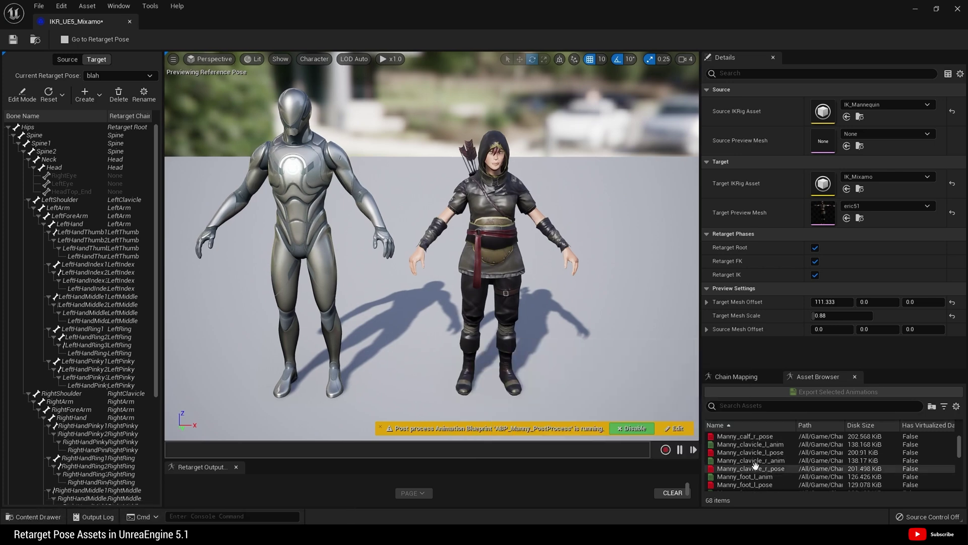
scroll(757, 465, down, 5)
scroll(774, 468, down, 4)
scroll(773, 468, down, 2)
click(762, 444)
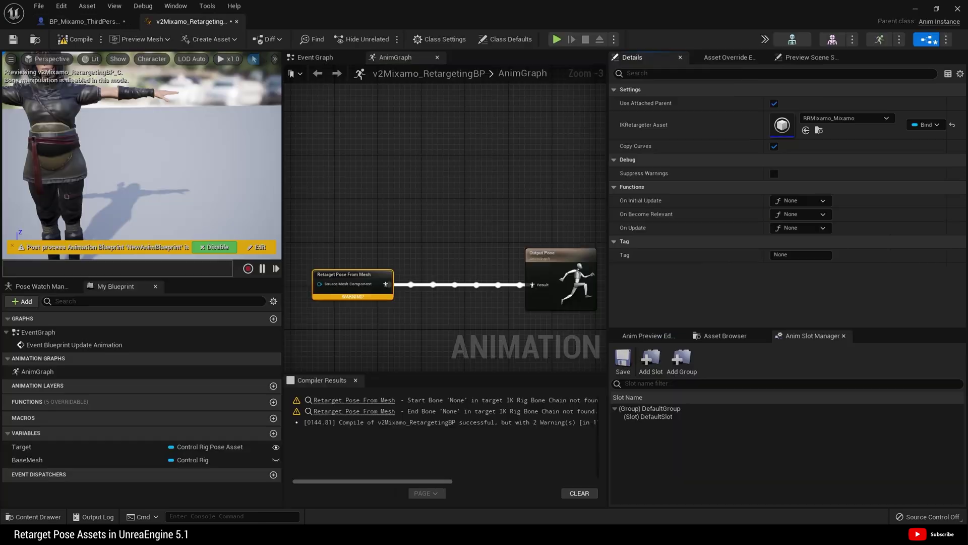
Set the IKRetargeter Asset of the Retarget Pose From Mesh node in v2Mixamo_RetargetingBP to IKR_UE5_Mixamo.
click(836, 123)
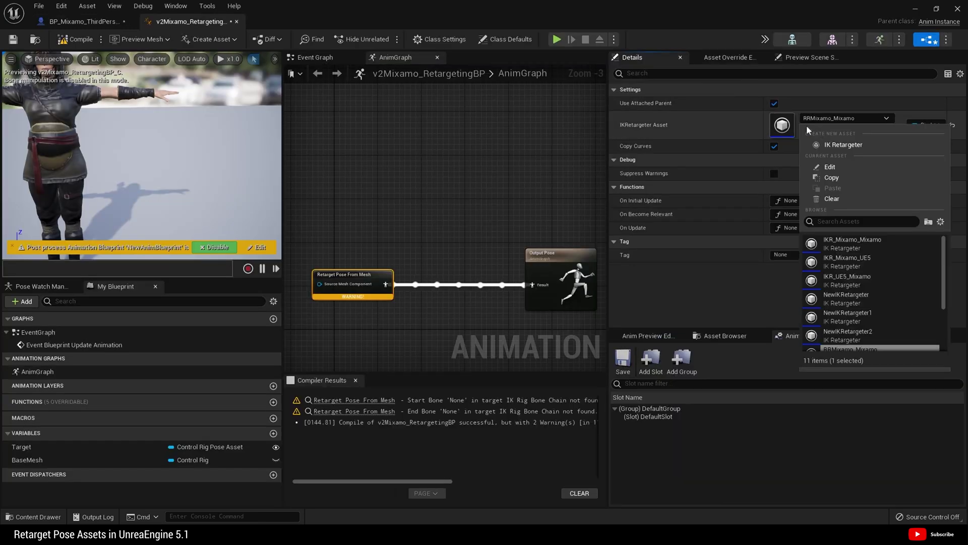
click(869, 281)
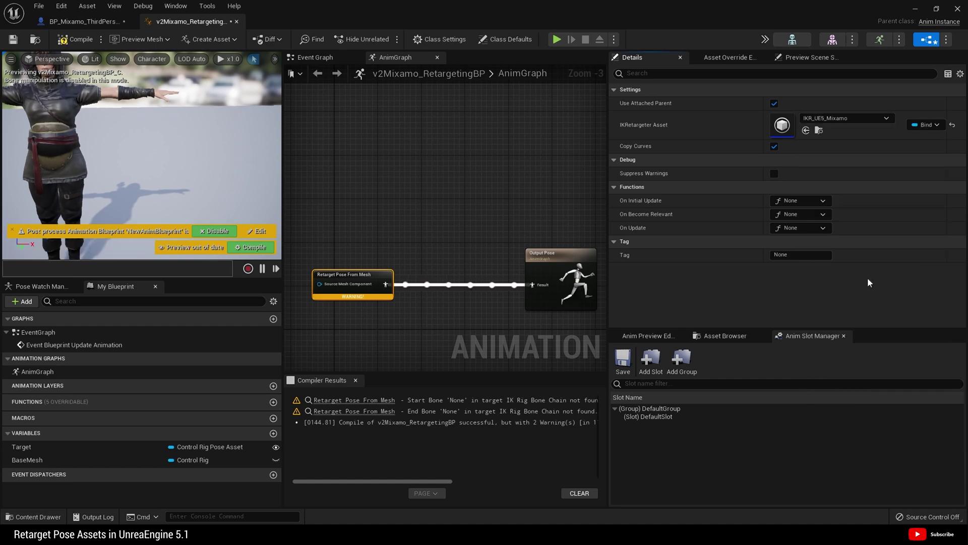
click(512, 127)
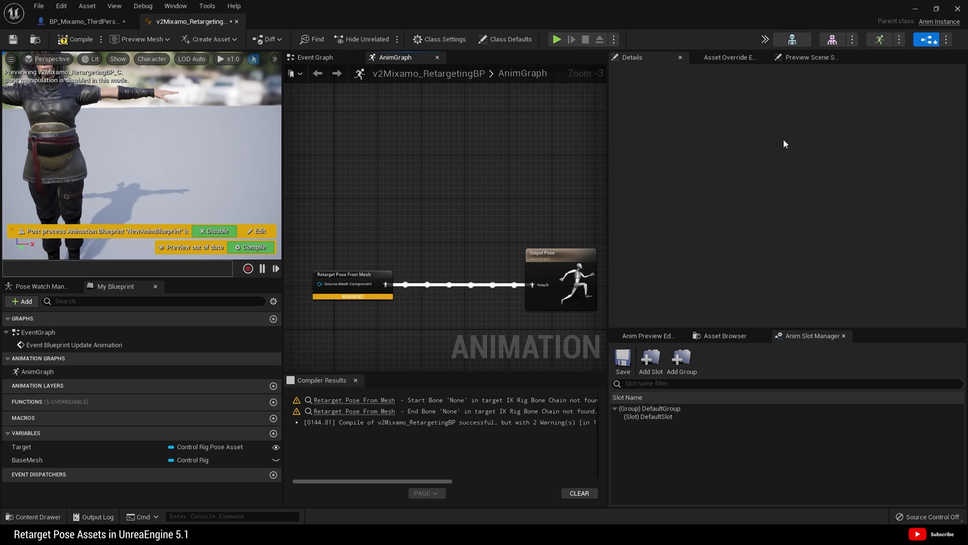
Open the IKR_UE5_Mixamo asset assigned to the Retarget Pose From Mesh node, check its current target pose and close it.
click(353, 278)
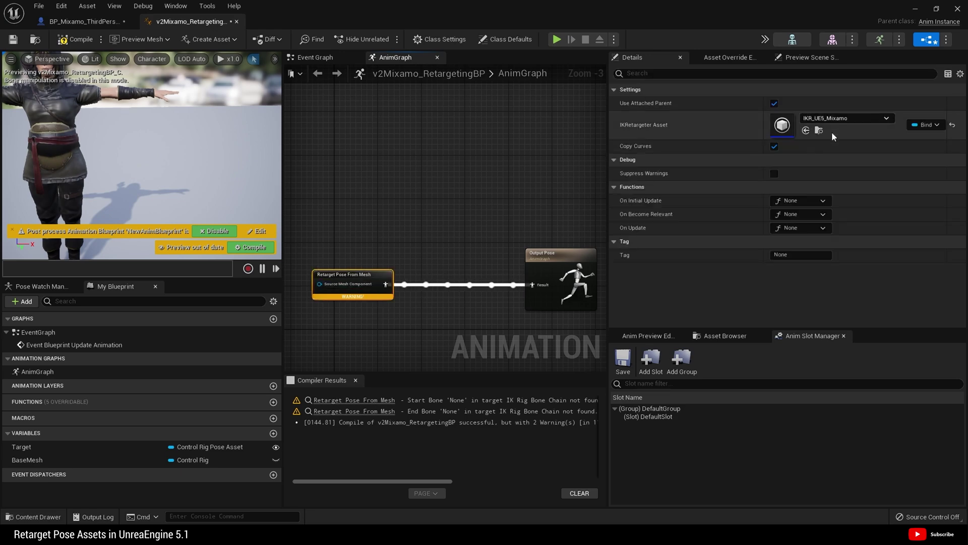
double_click(781, 123)
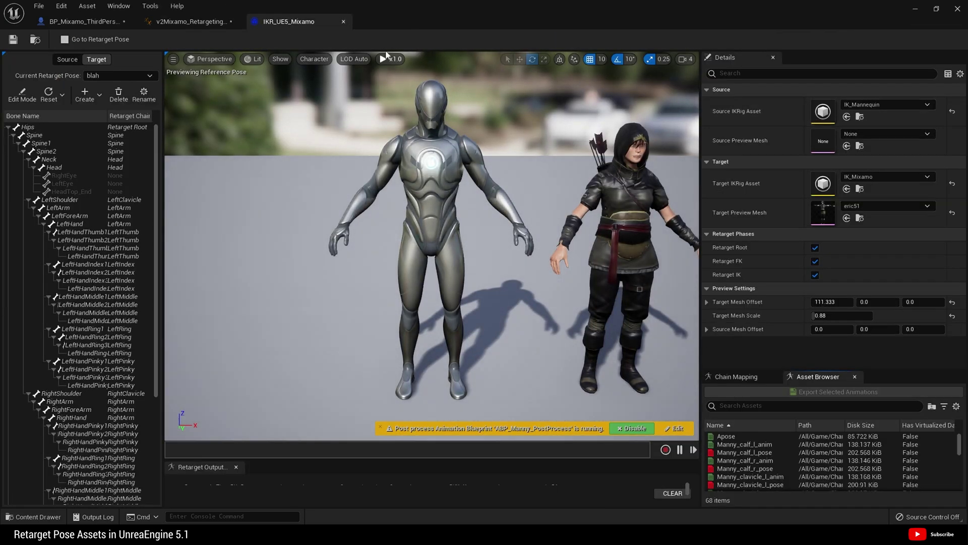
click(345, 22)
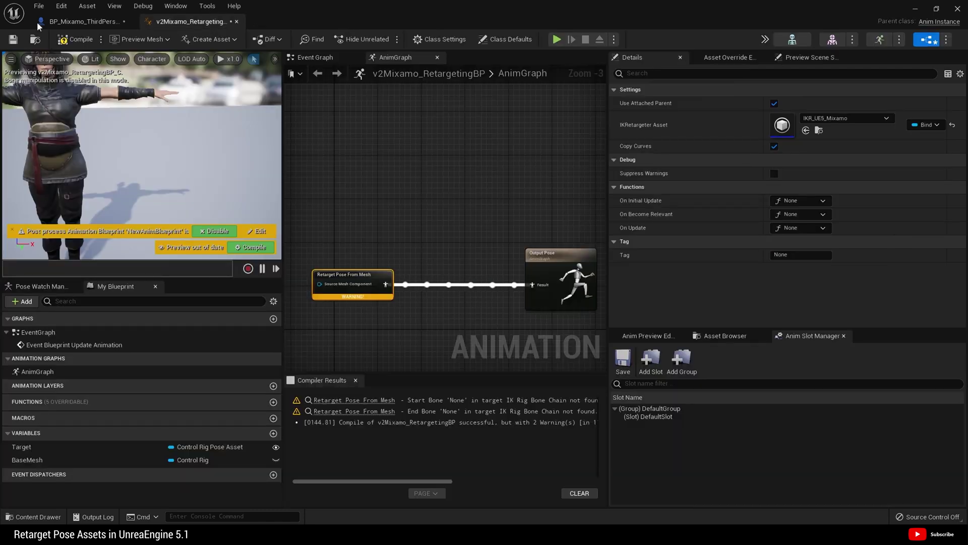
Compile and save the v2Mixamo_RetargetingBP animation blueprint.
click(84, 43)
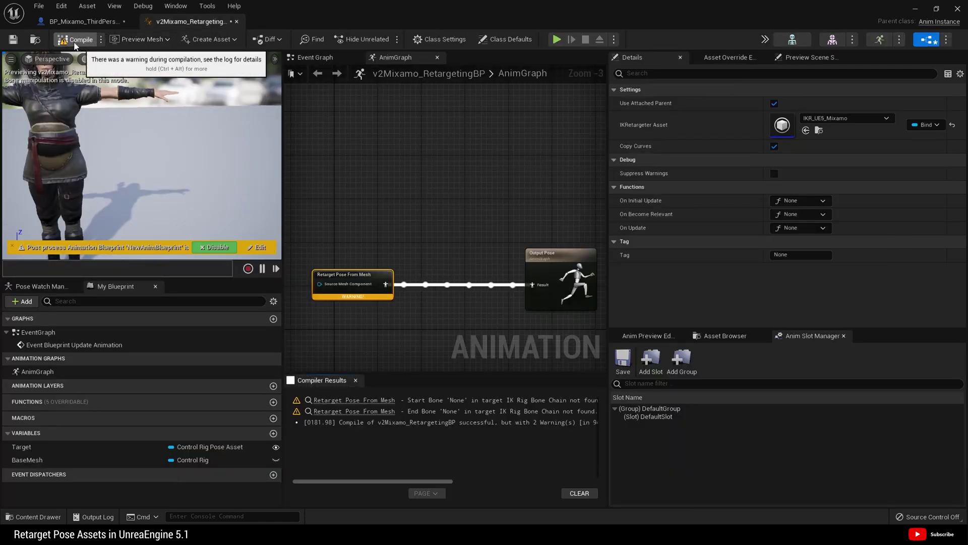
click(13, 40)
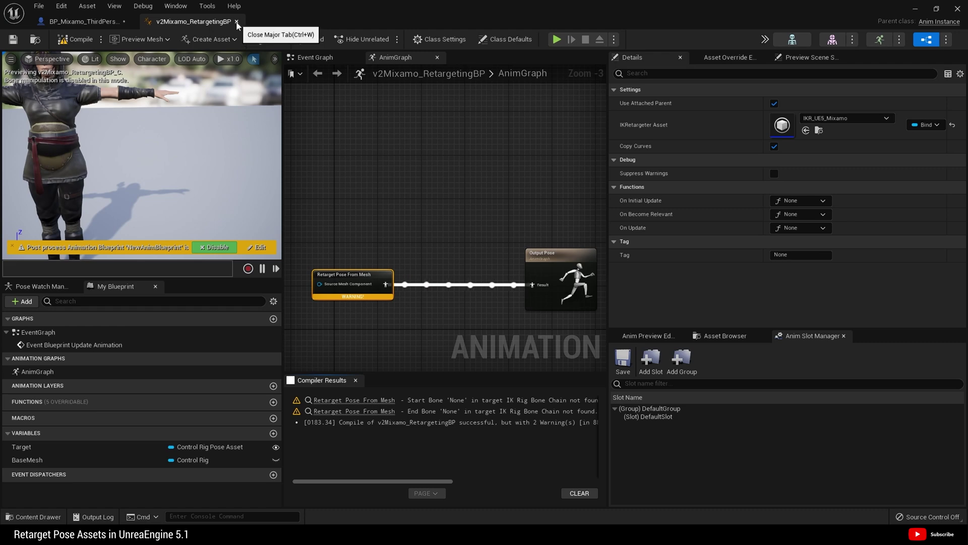
Close the animation blueprint and inspect the Mixamo mesh's pose in the BP_Mixamo_ThirdPersonCharacter viewport.
click(237, 21)
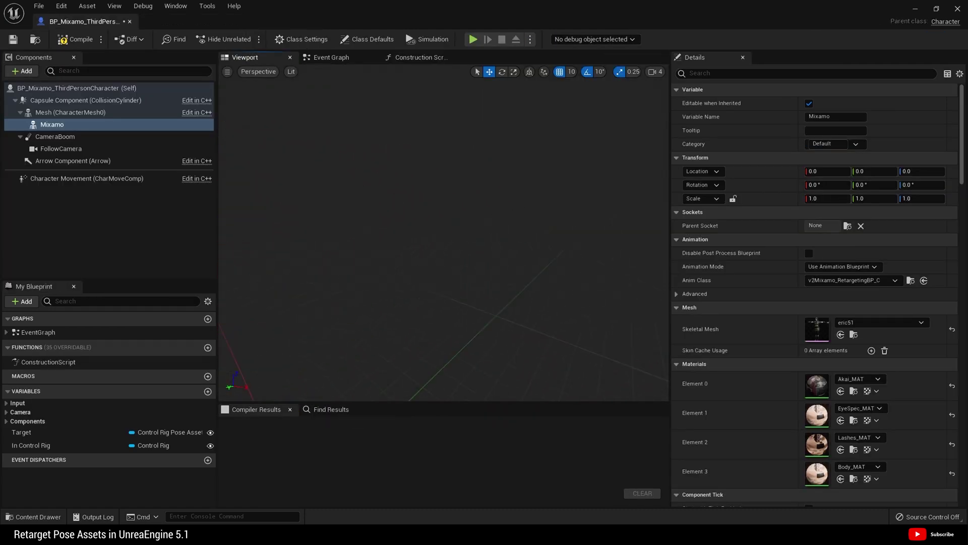
key(f)
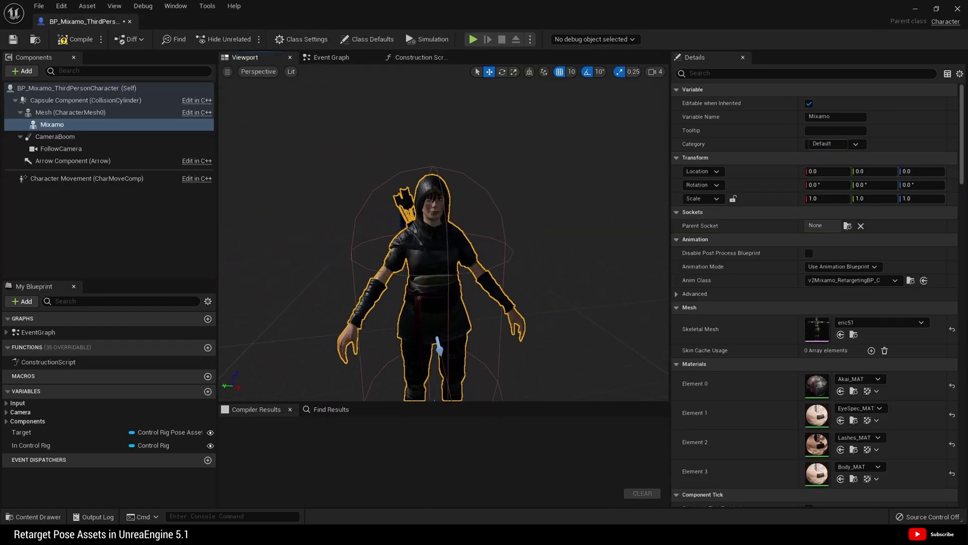
scroll(444, 242, up, 2)
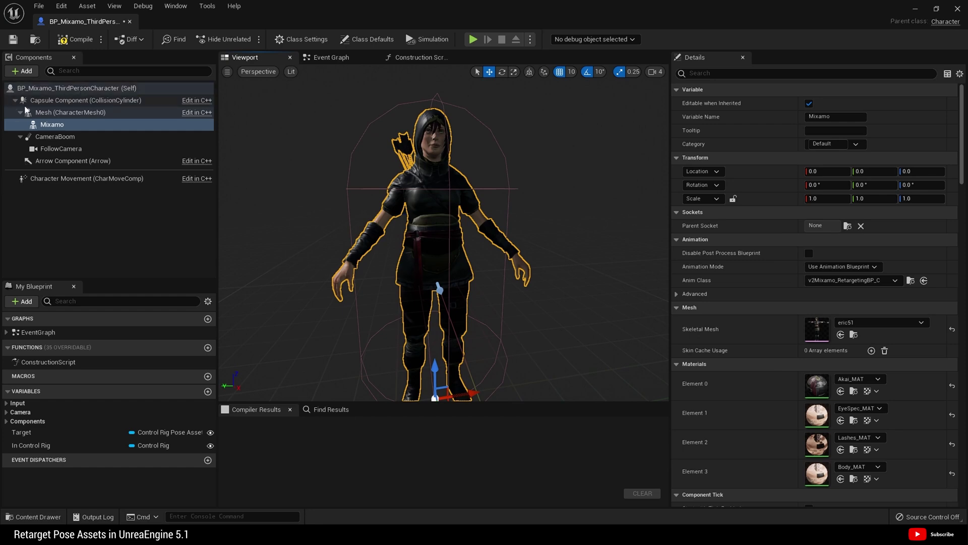
Compile BP_Mixamo_ThirdPersonCharacter, select its root component and examine the Mixamo character's retargeted pose in the viewport from several angles.
click(68, 42)
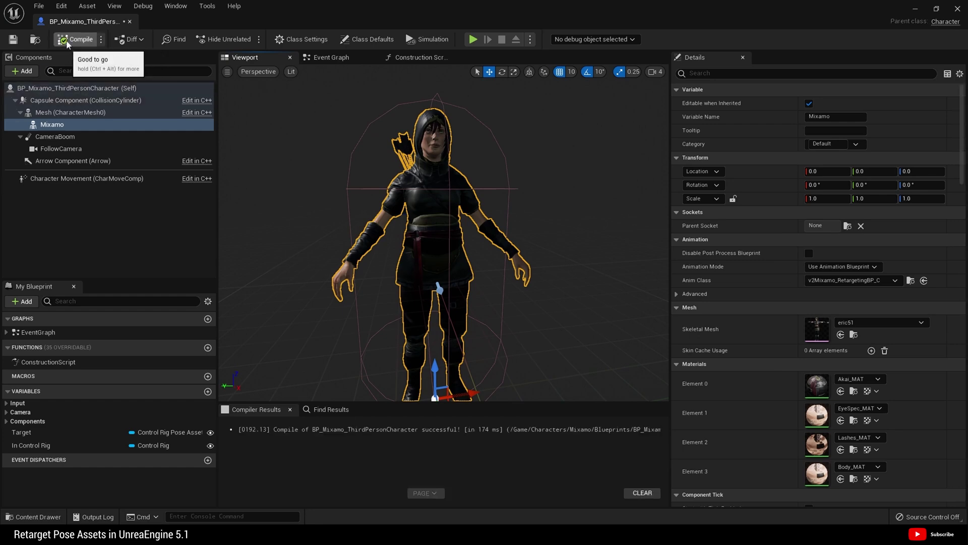
click(63, 113)
click(63, 88)
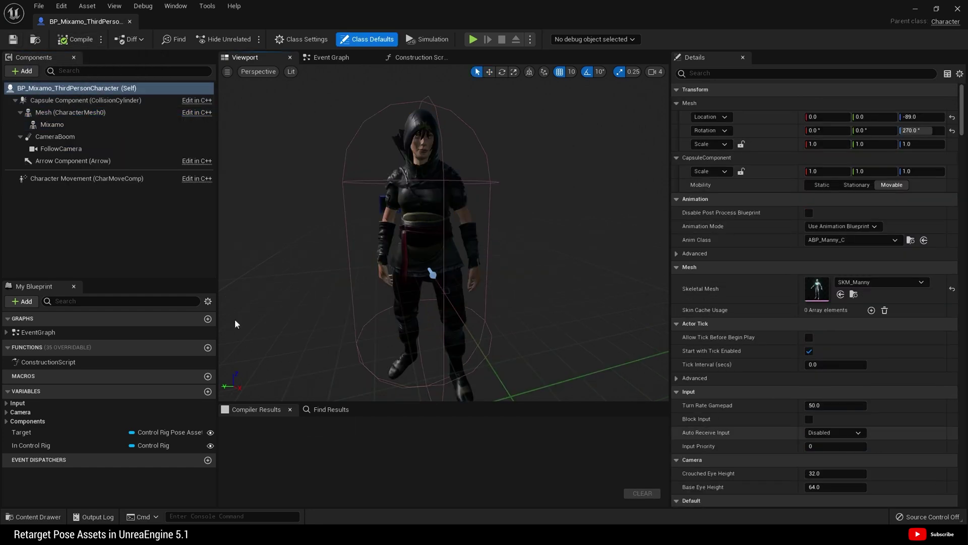
scroll(454, 280, down, 2)
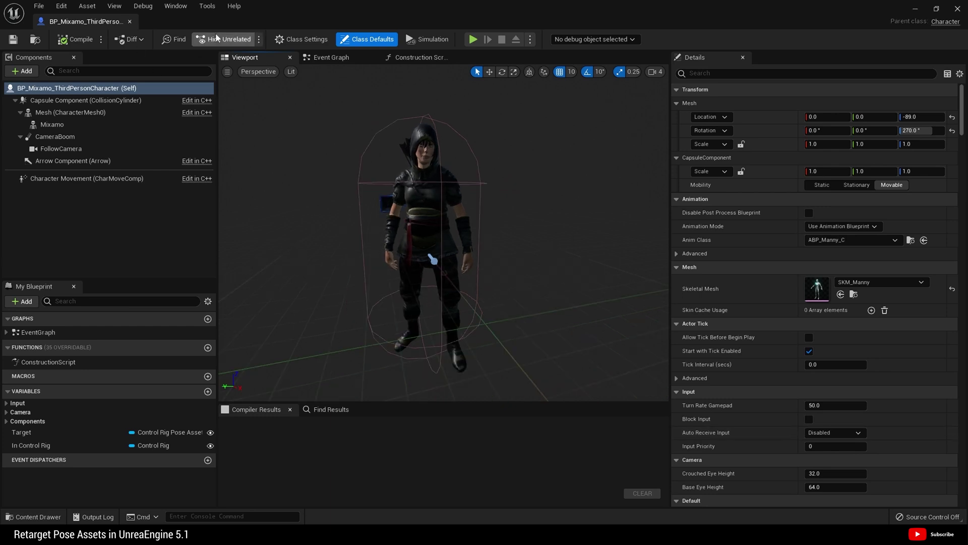
drag(548, 231, 557, 255)
scroll(550, 236, up, 3)
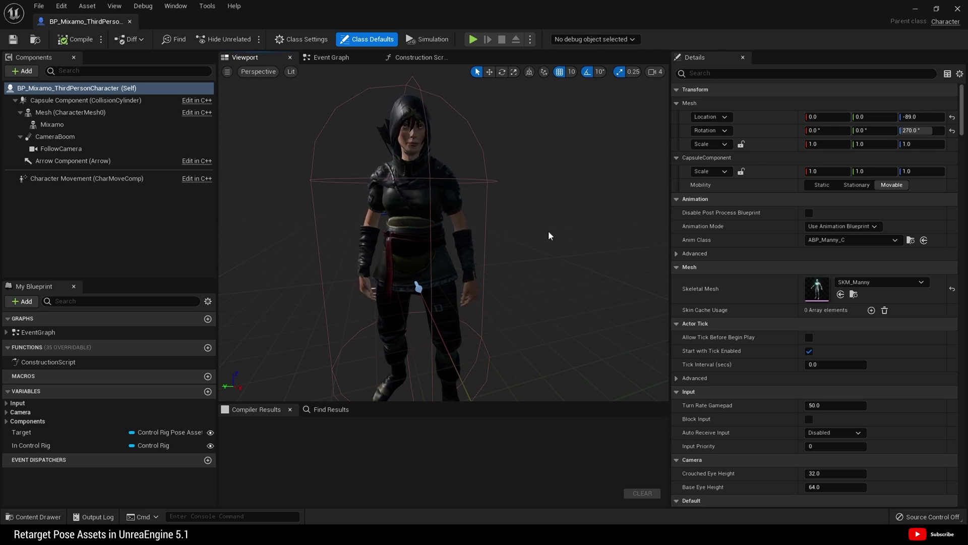
drag(550, 236, 530, 260)
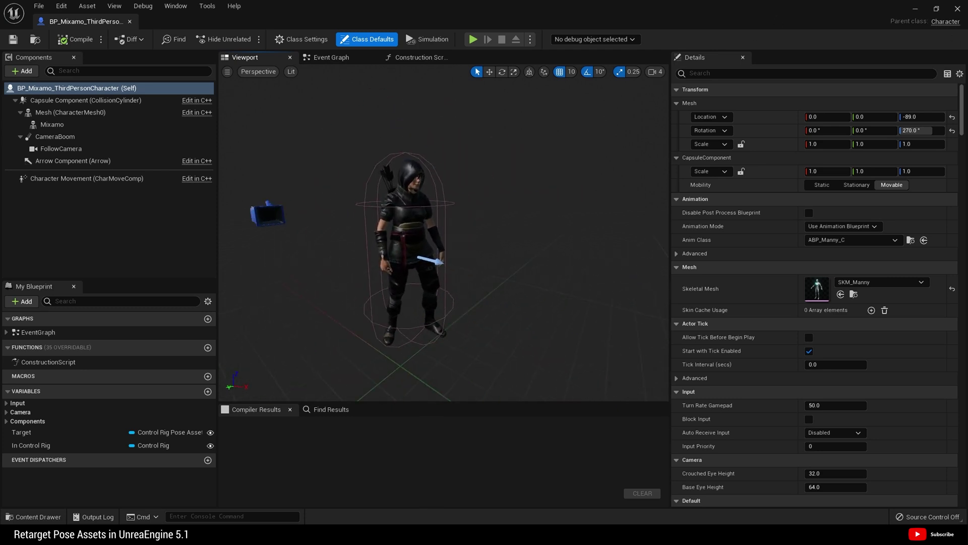
Close the character blueprint, play ThirdPersonMap in the editor and run the Mixamo character around the ramps and floor to check the retargeted animations.
click(958, 8)
click(223, 39)
click(390, 379)
key(w)
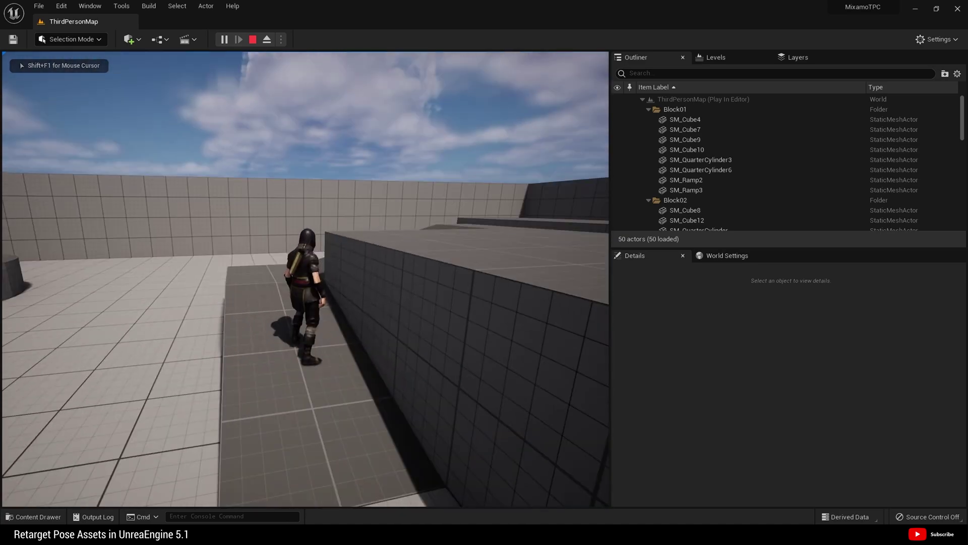
key(s)
key(w)
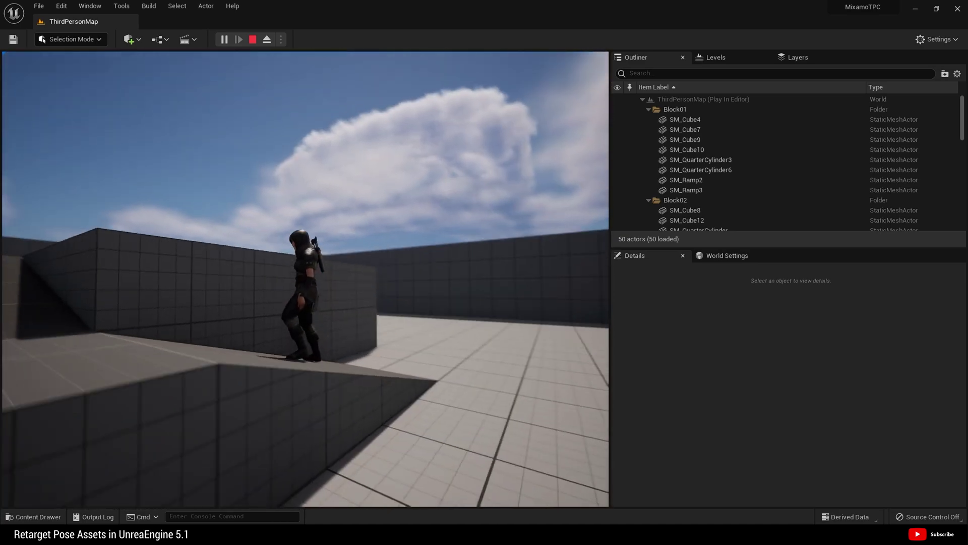
key(a)
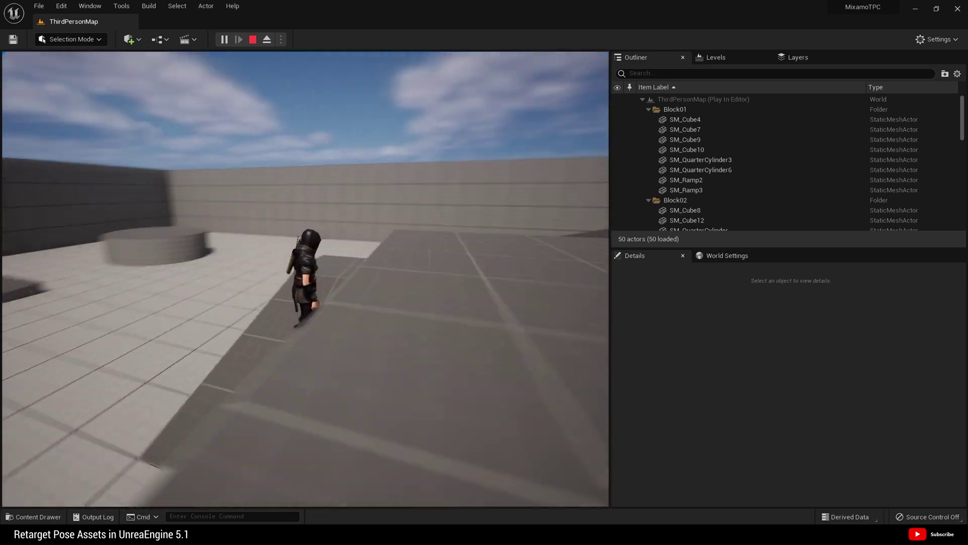
key(w)
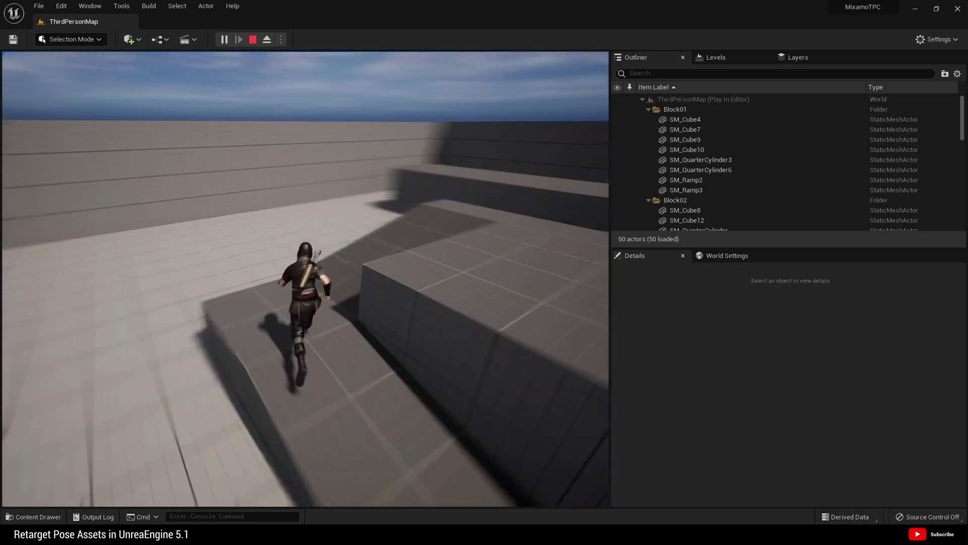
key(w)
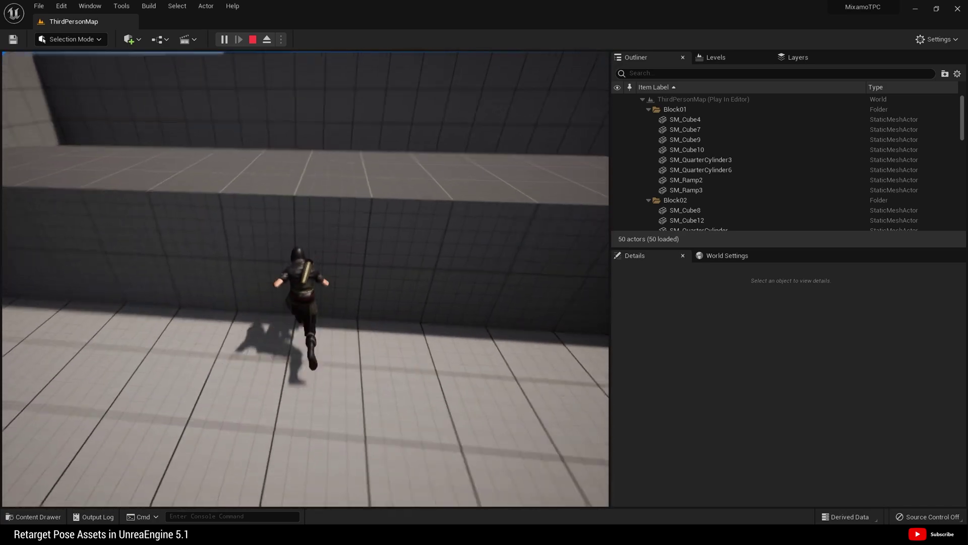
key(w)
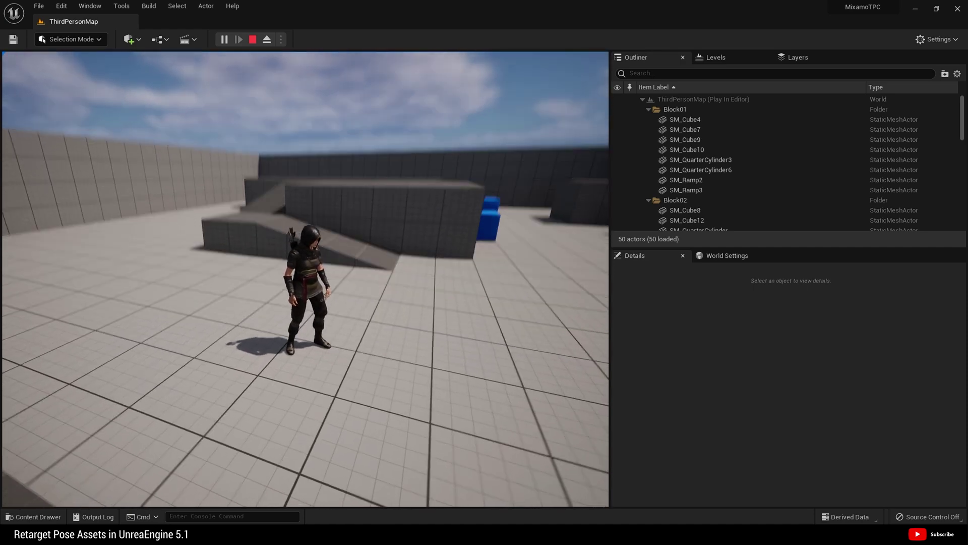
key(w)
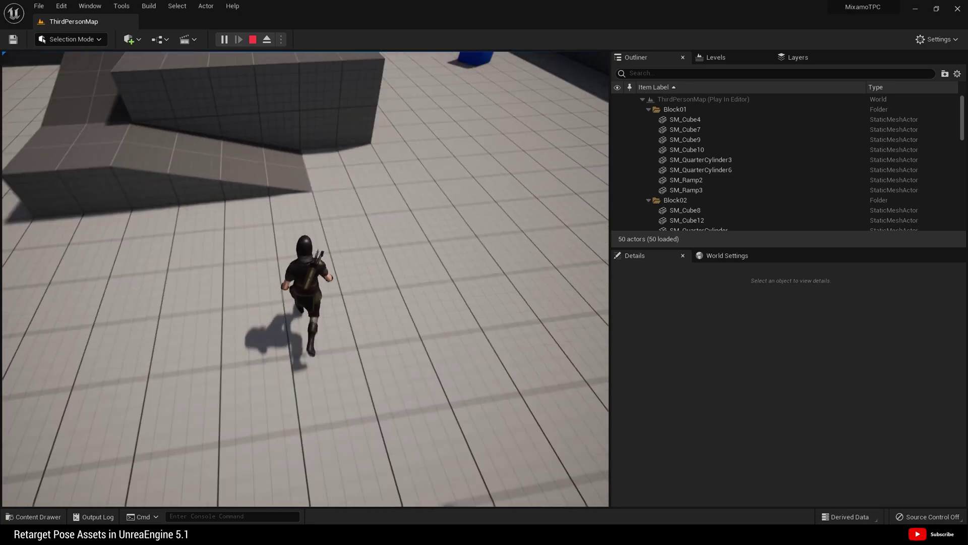